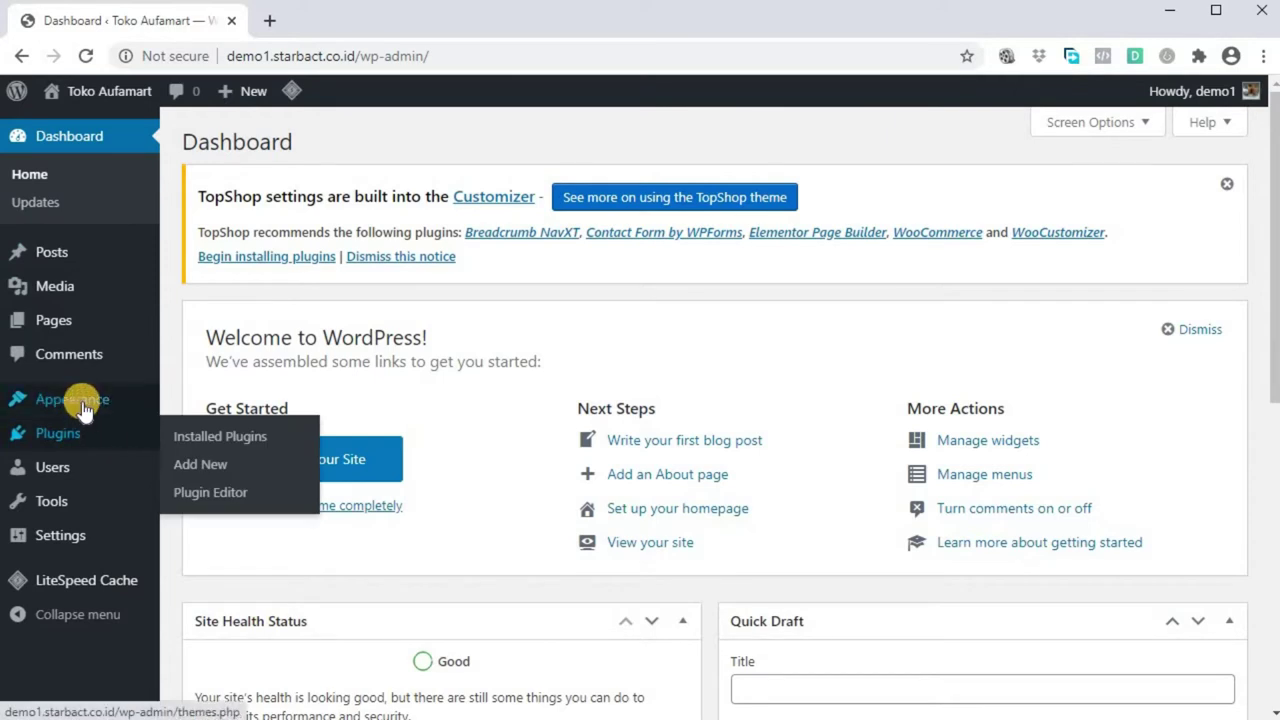
- Open the installed themes page and look over the details of the active TopShop theme
{"action": "mouse_move", "coordinate": [109, 400]}
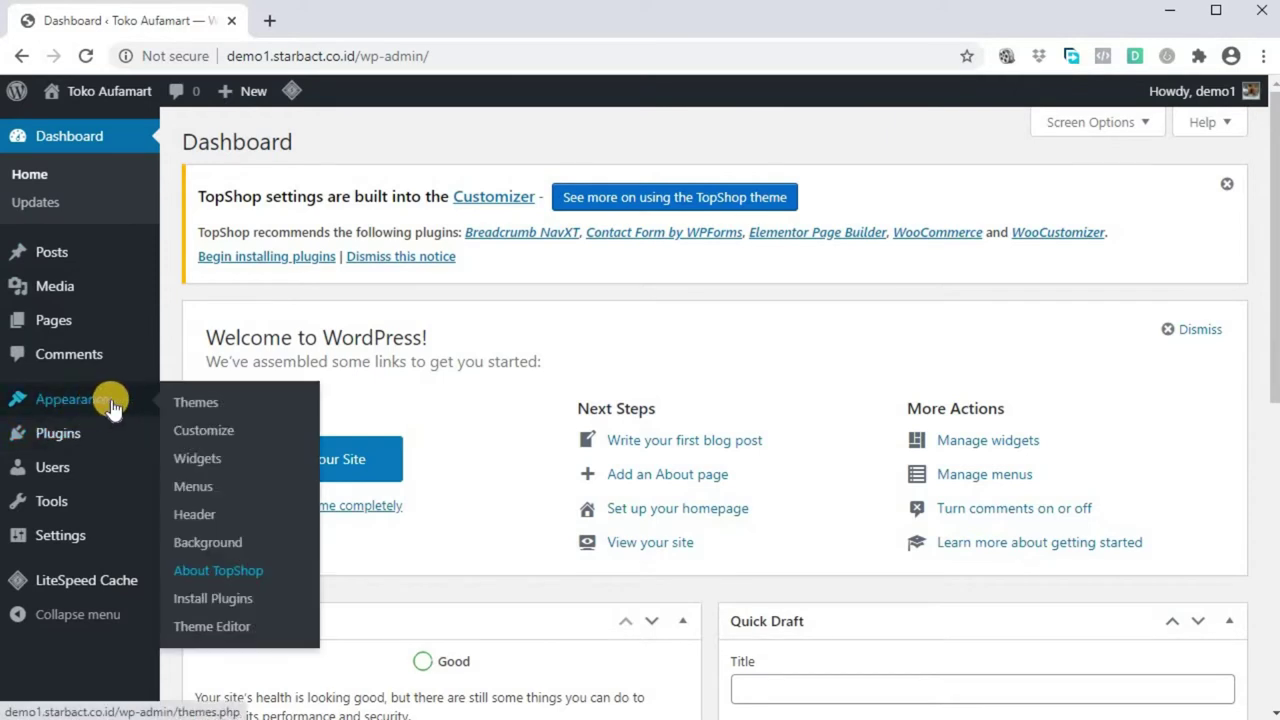
{"action": "left_click", "coordinate": [201, 405]}
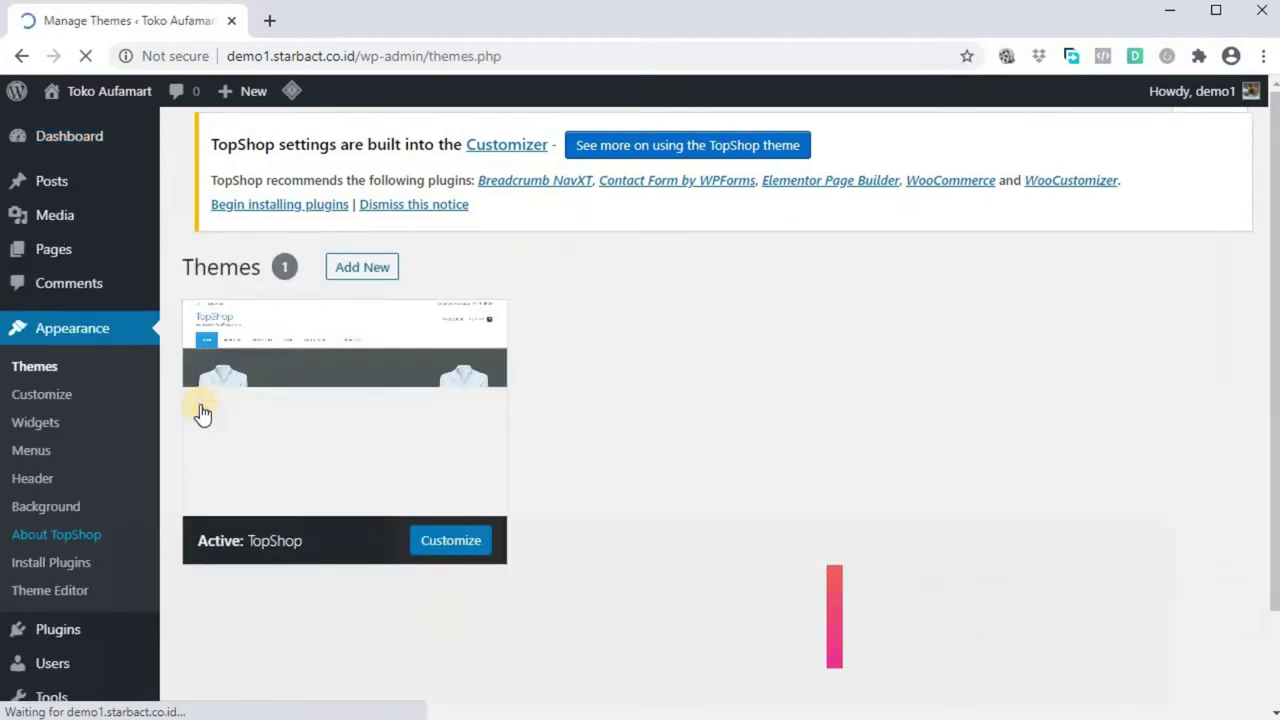
{"action": "left_click", "coordinate": [197, 414]}
{"action": "scroll", "coordinate": [384, 447], "scroll_direction": "down", "scroll_amount": 5}
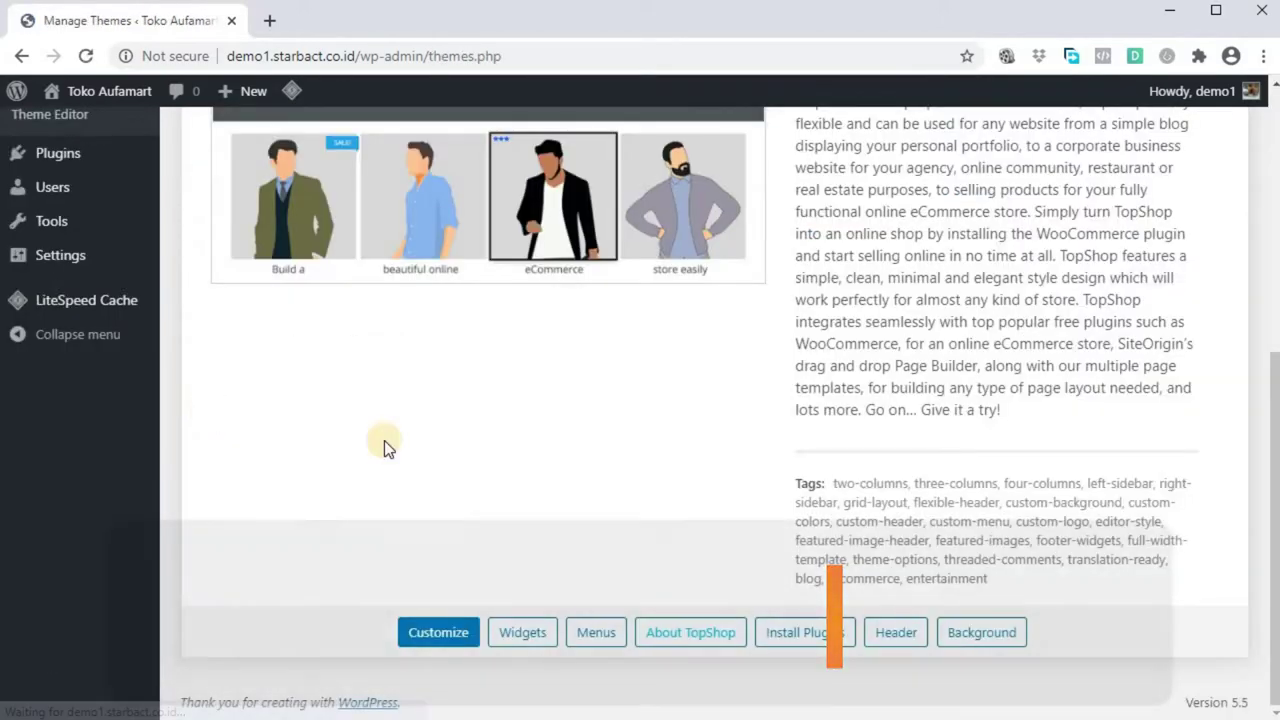
{"action": "scroll", "coordinate": [489, 461], "scroll_direction": "up", "scroll_amount": 5}
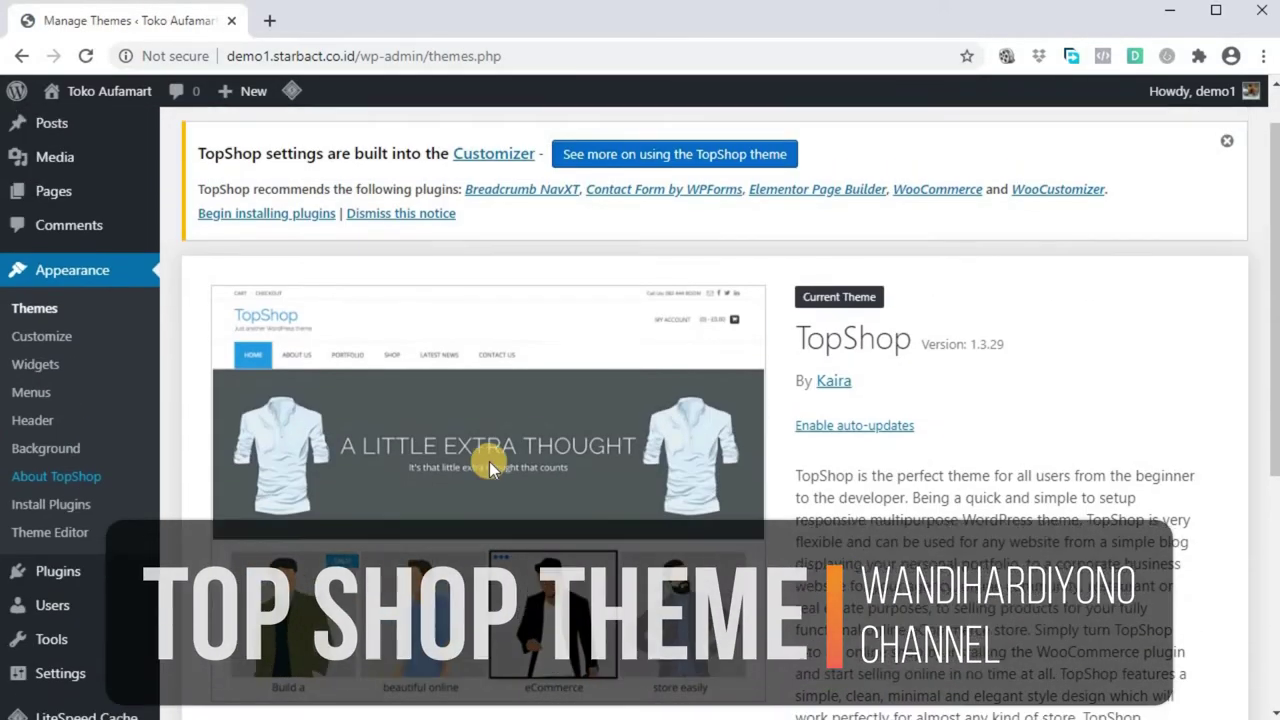
{"action": "scroll", "coordinate": [489, 461], "scroll_direction": "up", "scroll_amount": 1}
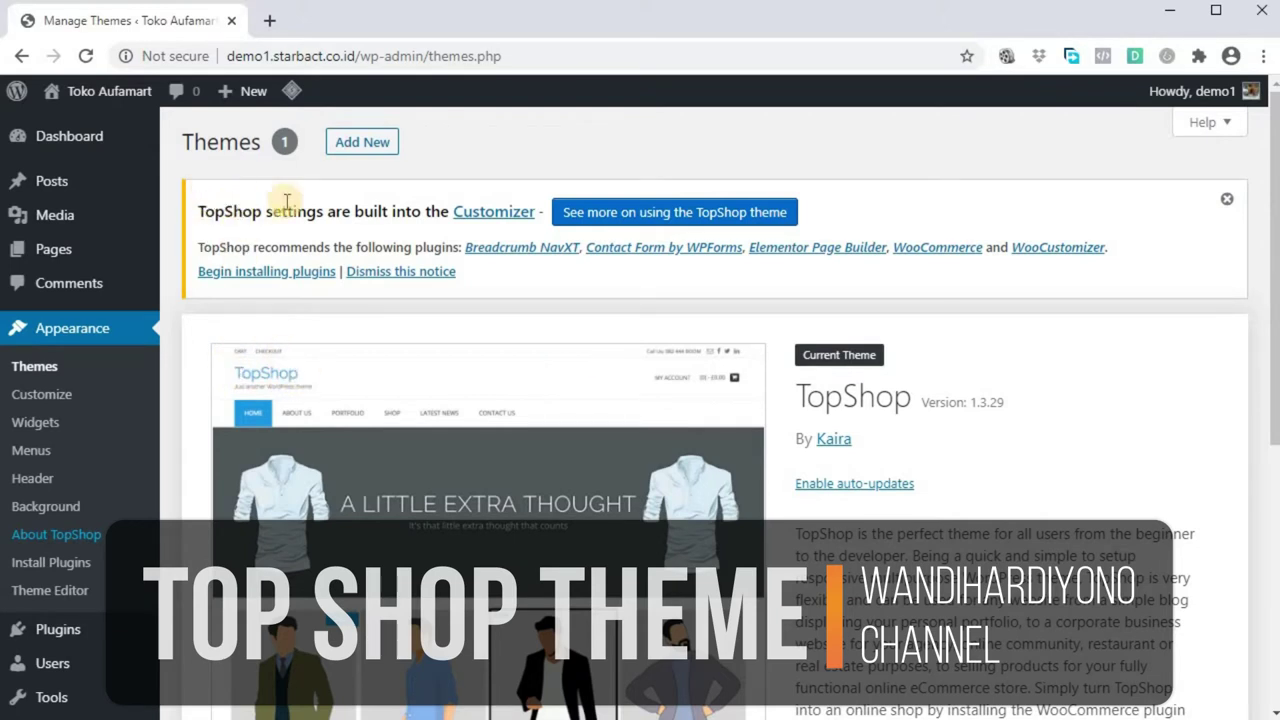
- Search the directory of new themes for "topshop"
{"action": "left_click", "coordinate": [362, 145]}
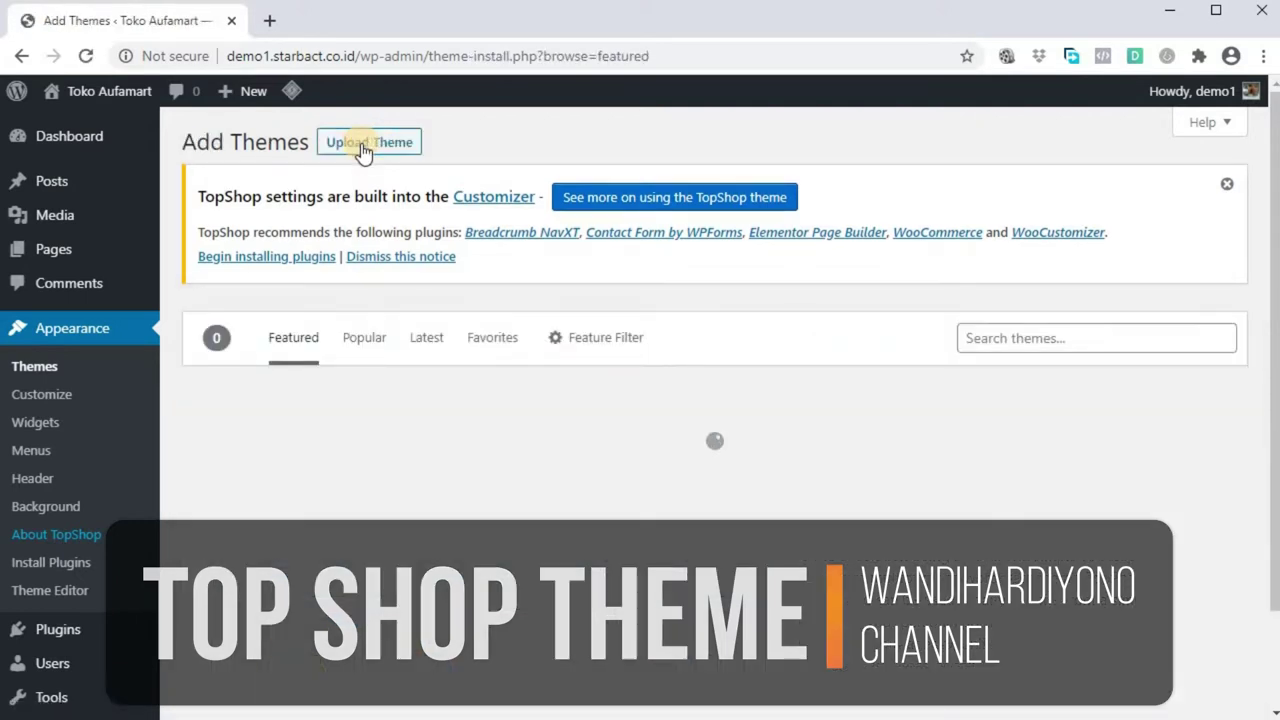
{"action": "left_click", "coordinate": [1054, 340]}
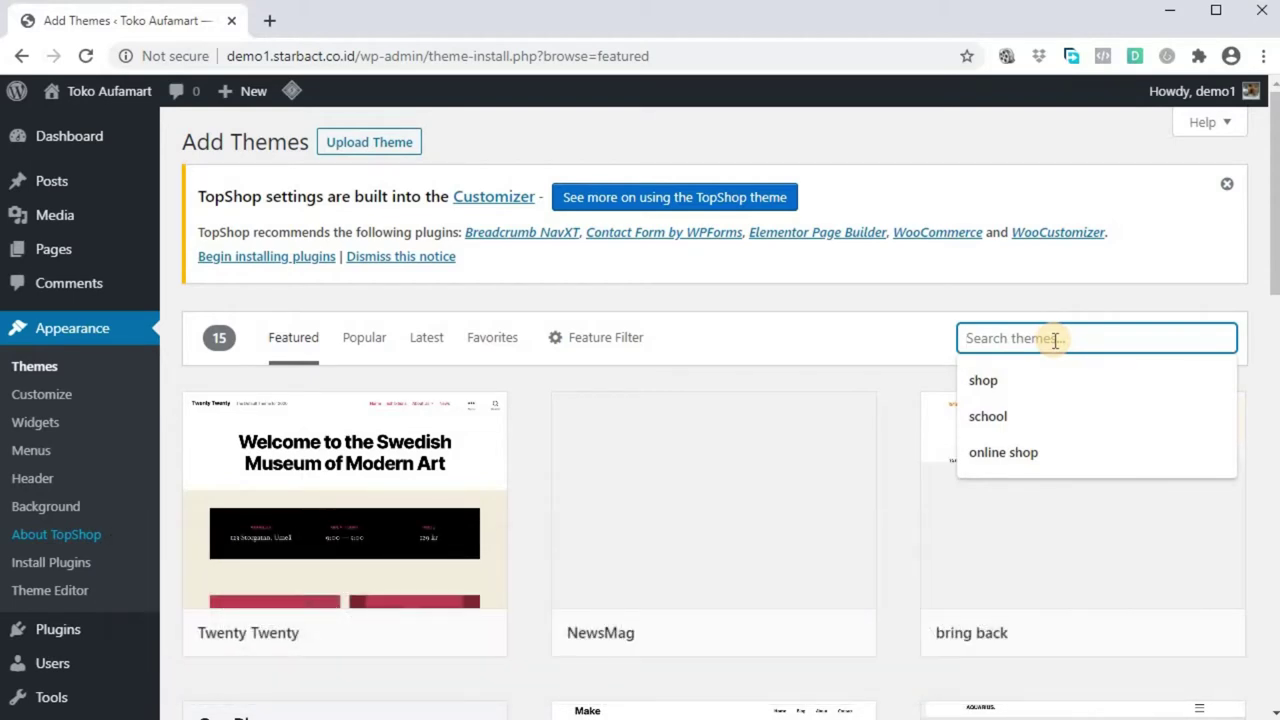
{"action": "type", "text": "topshop"}
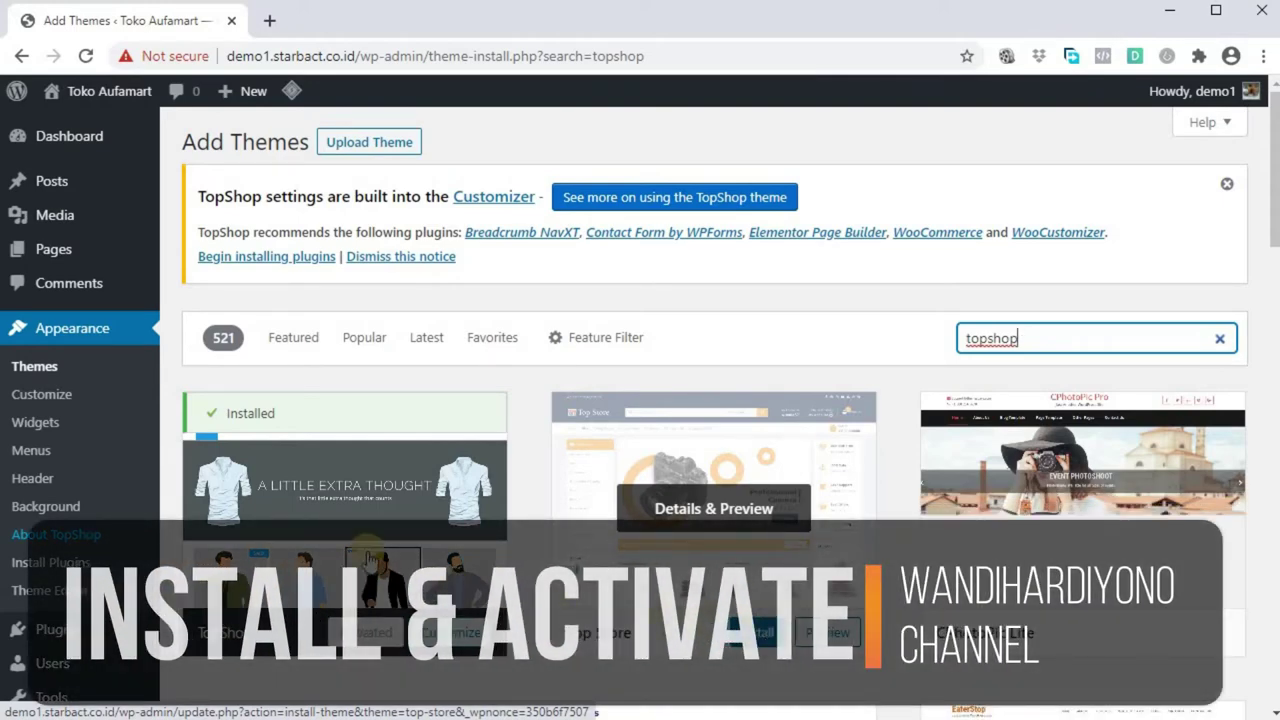
- Return to the installed themes and review TopShop's description and the notice listing its recommended plugins
{"action": "left_click", "coordinate": [38, 368]}
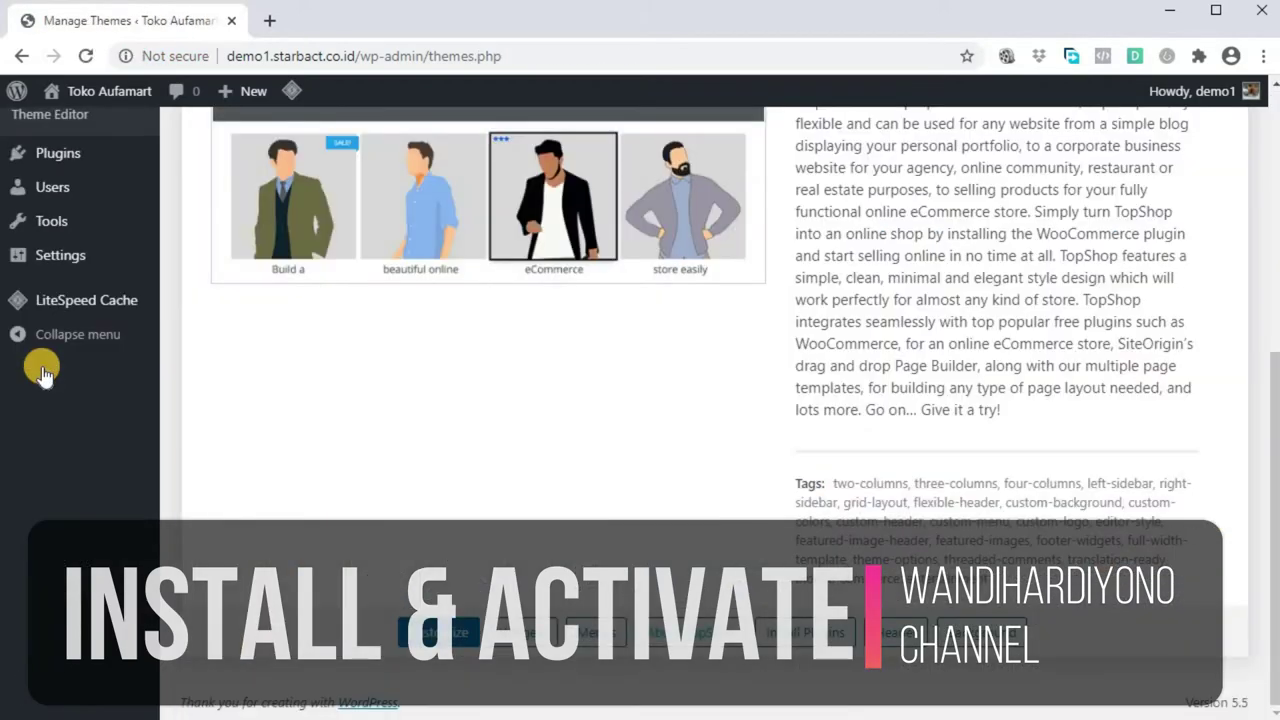
{"action": "scroll", "coordinate": [650, 420], "scroll_direction": "up", "scroll_amount": 4}
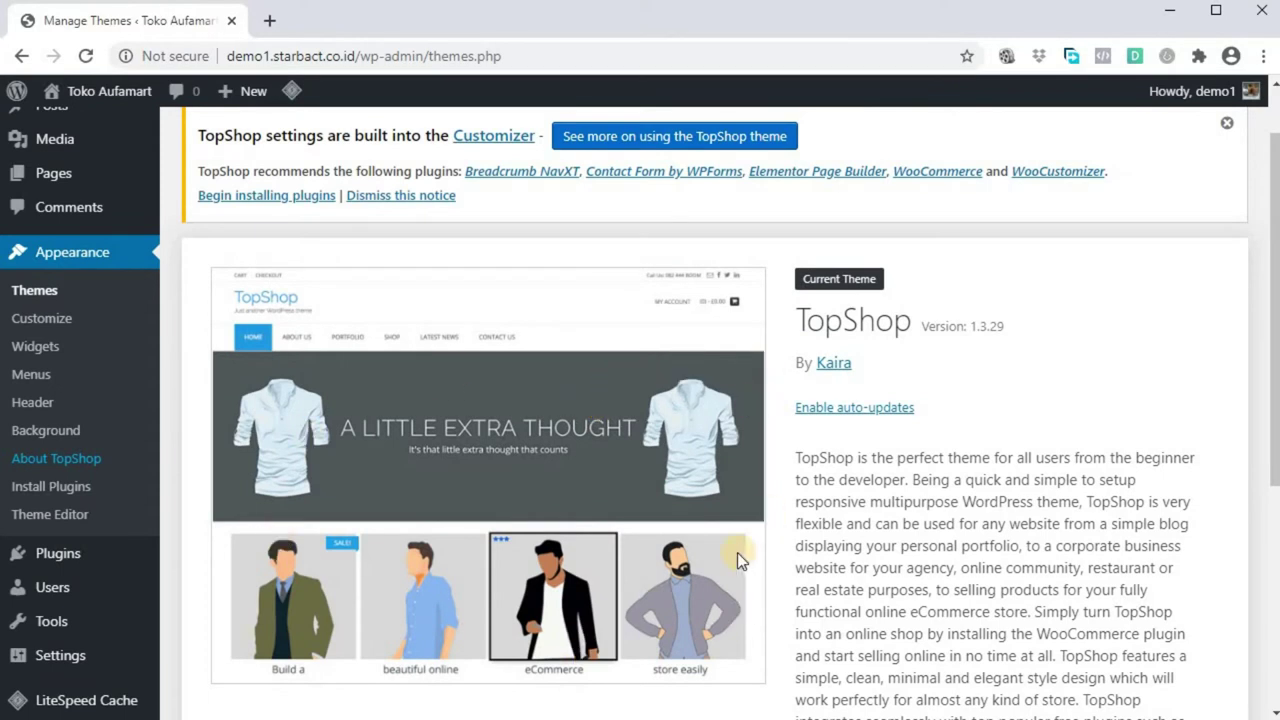
{"action": "scroll", "coordinate": [737, 552], "scroll_direction": "down", "scroll_amount": 2}
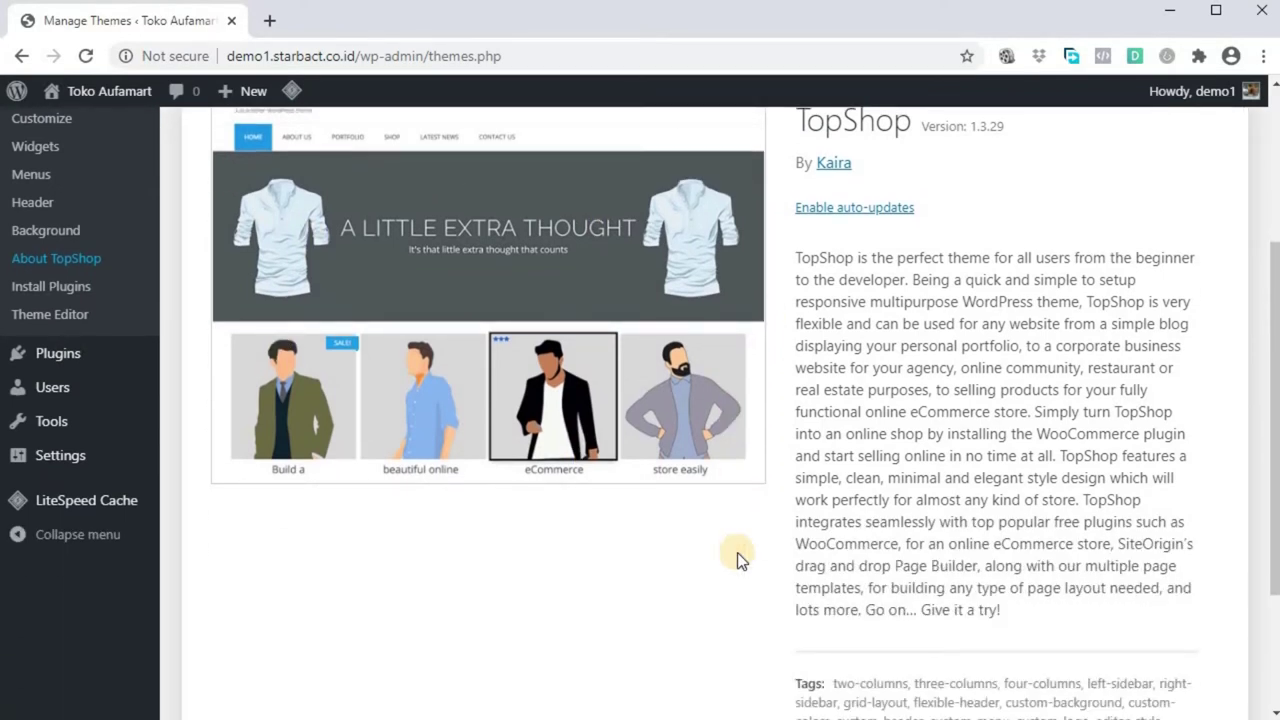
{"action": "scroll", "coordinate": [737, 552], "scroll_direction": "up", "scroll_amount": 2}
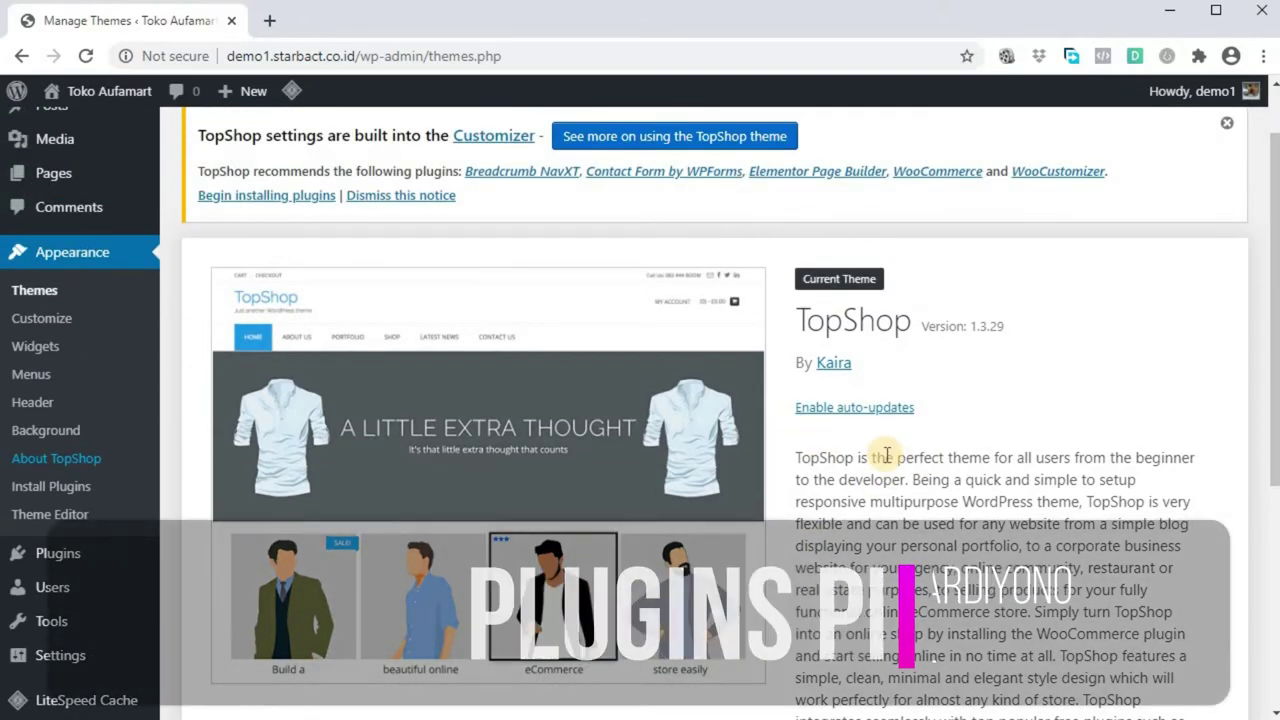
{"action": "scroll", "coordinate": [886, 457], "scroll_direction": "up", "scroll_amount": 1}
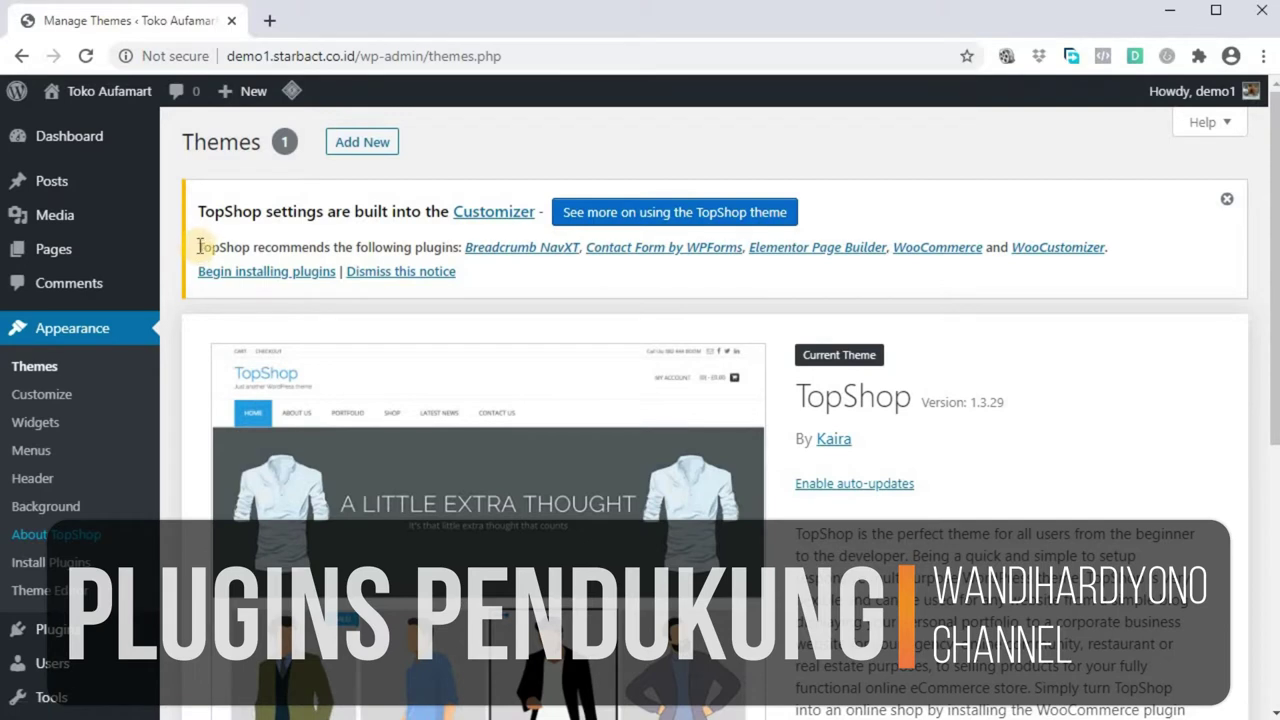
{"action": "left_click_drag", "start_coordinate": [200, 246], "coordinate": [1133, 282]}
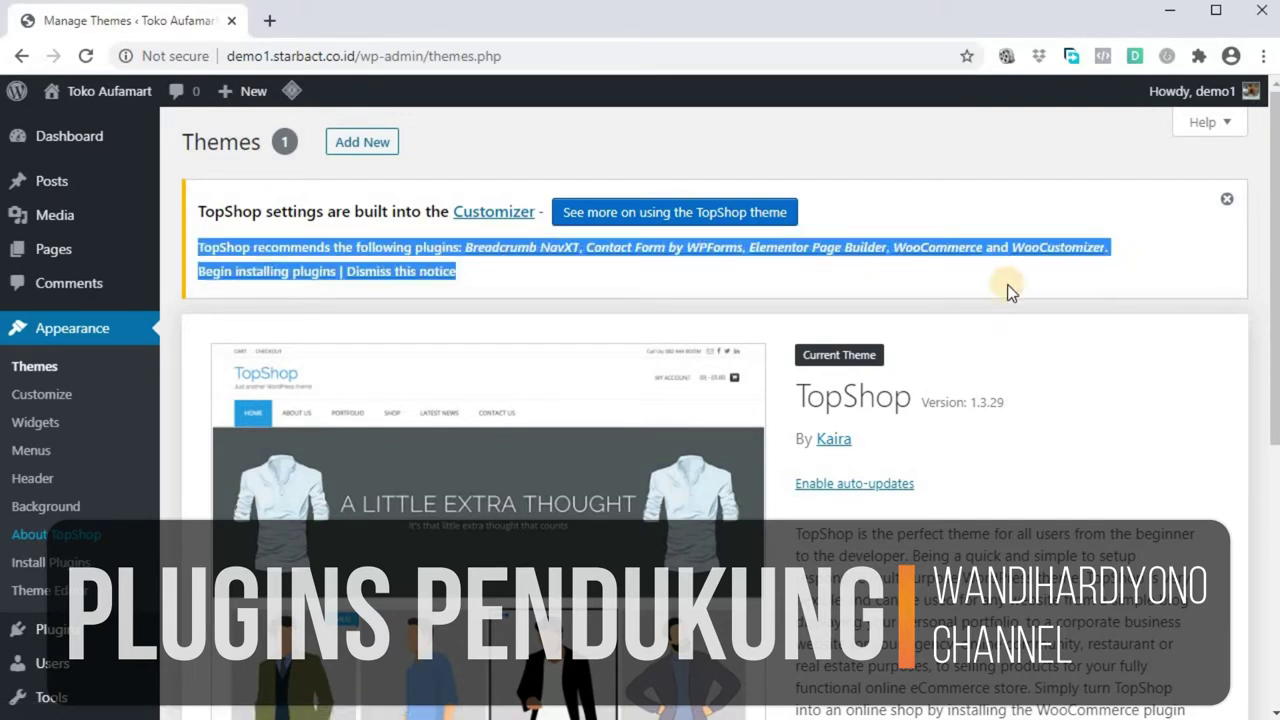
{"action": "left_click", "coordinate": [504, 270]}
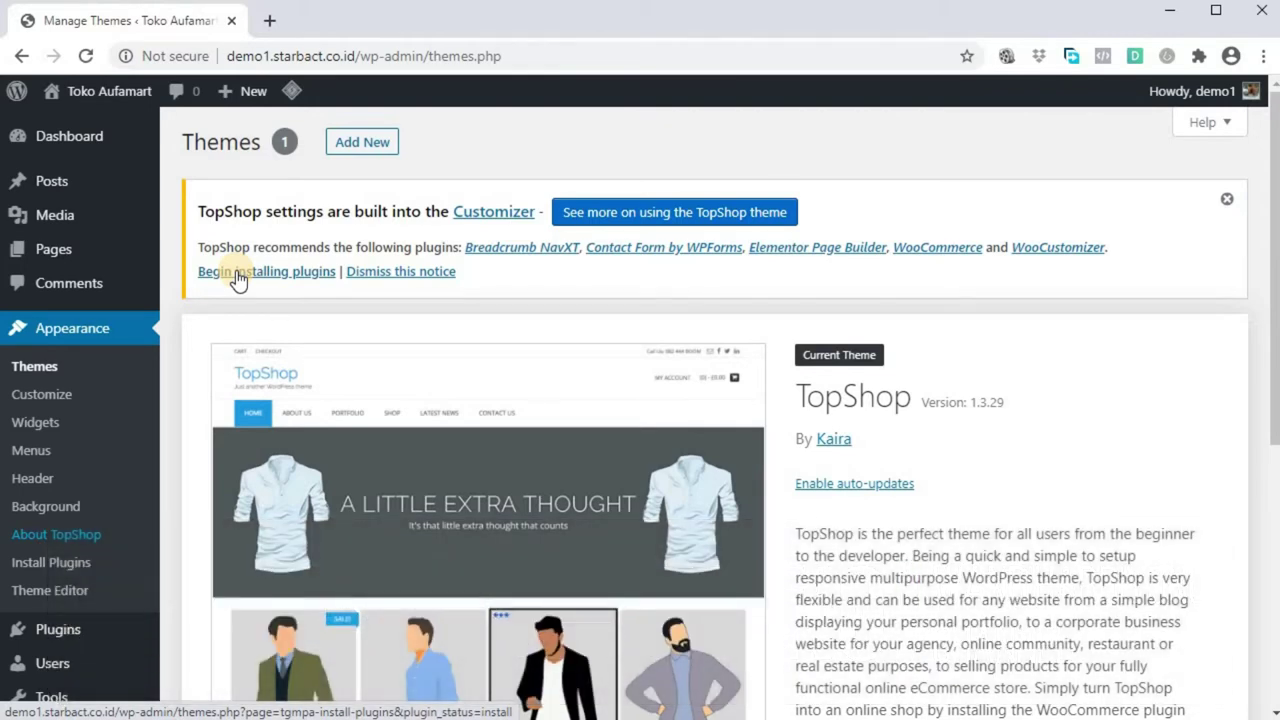
- Begin installing TopShop's recommended plugins by installing and activating Breadcrumb NavXT
{"action": "left_click", "coordinate": [237, 274]}
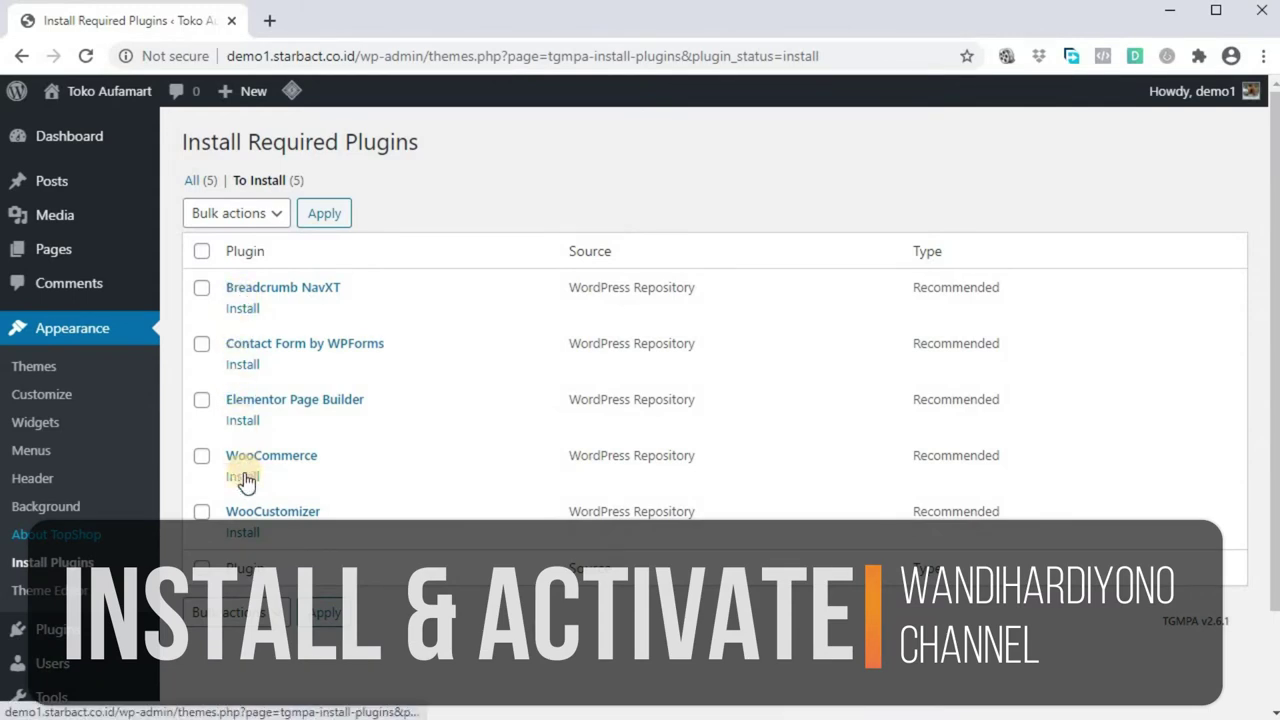
{"action": "left_click", "coordinate": [240, 309]}
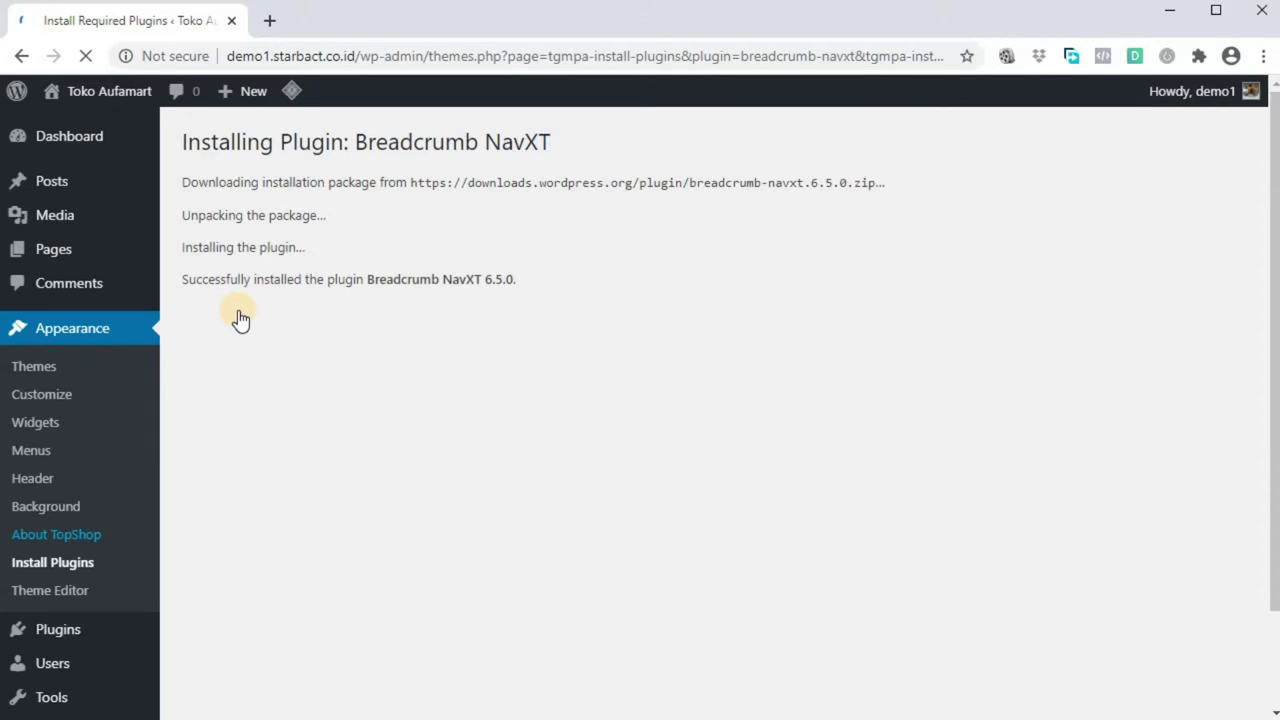
{"action": "left_click_drag", "start_coordinate": [185, 283], "coordinate": [315, 280]}
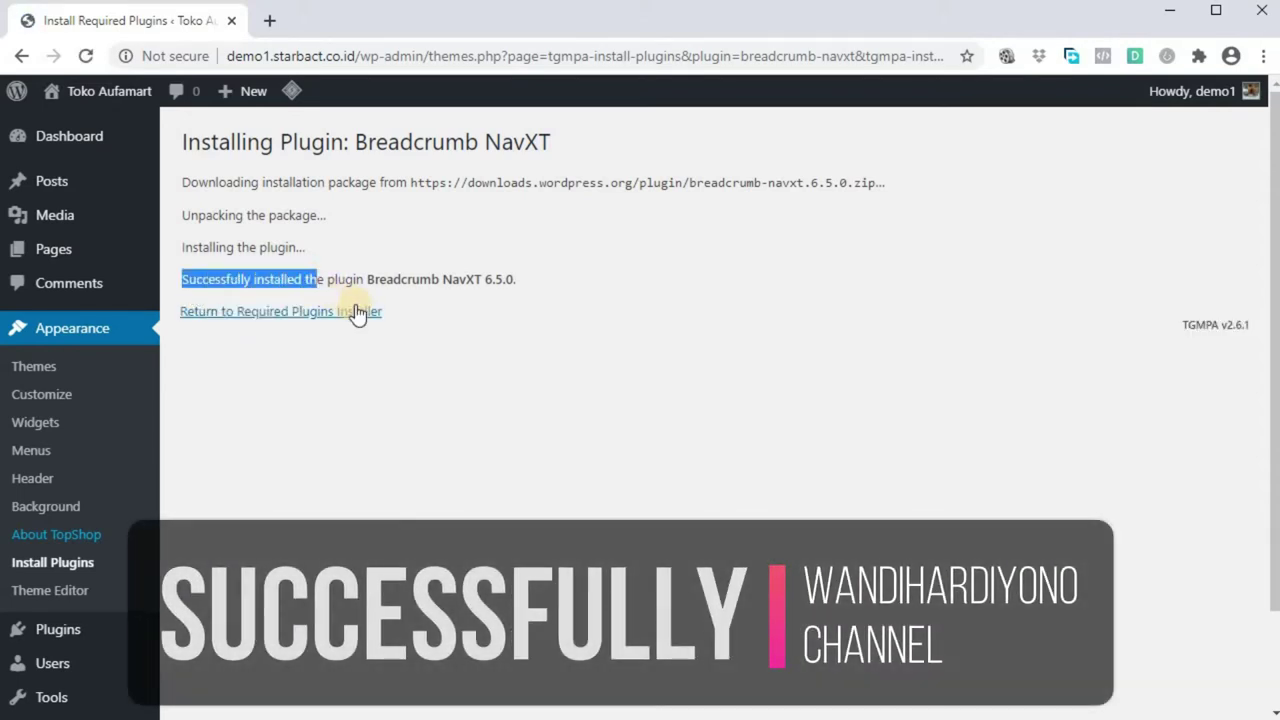
{"action": "left_click", "coordinate": [338, 347]}
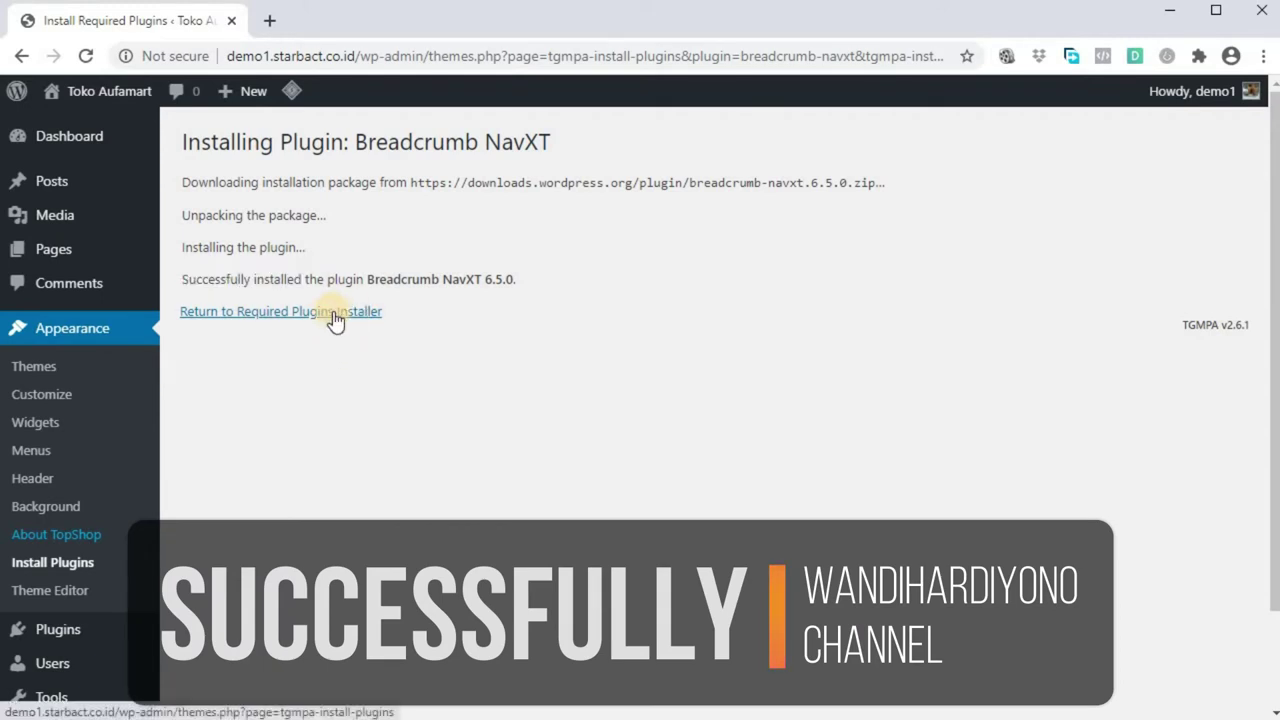
{"action": "left_click", "coordinate": [335, 318]}
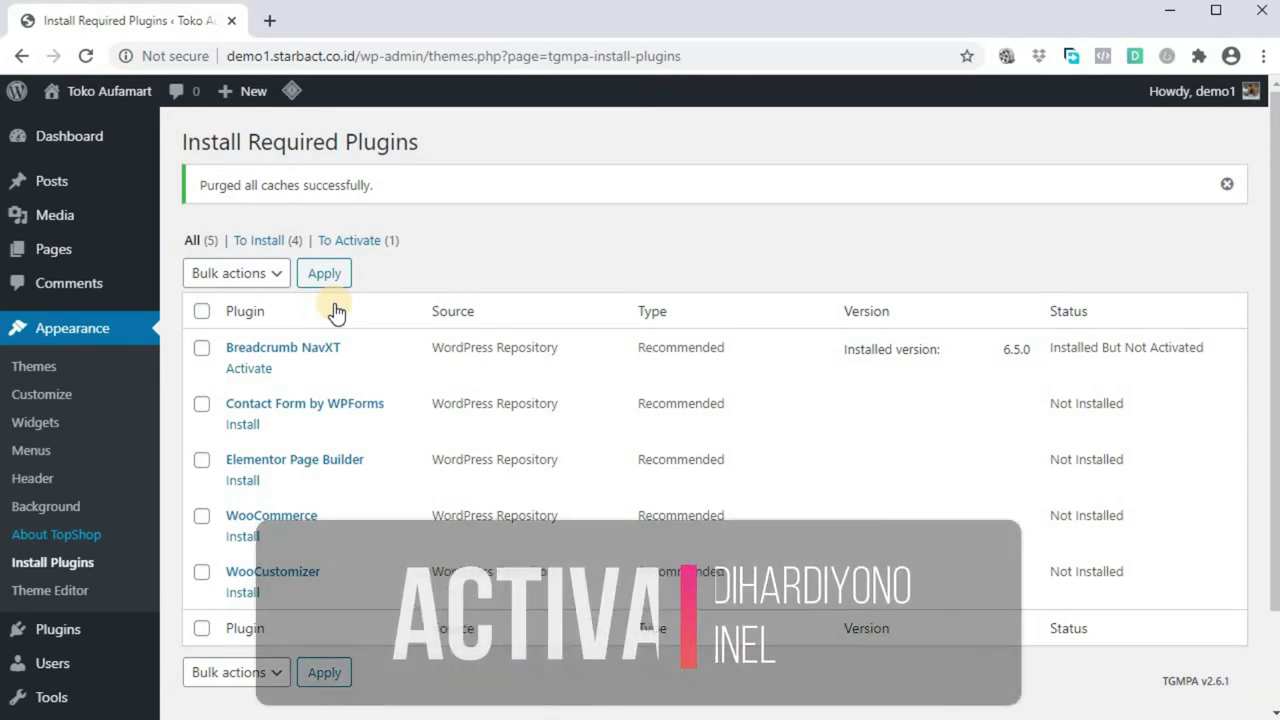
{"action": "left_click", "coordinate": [248, 368]}
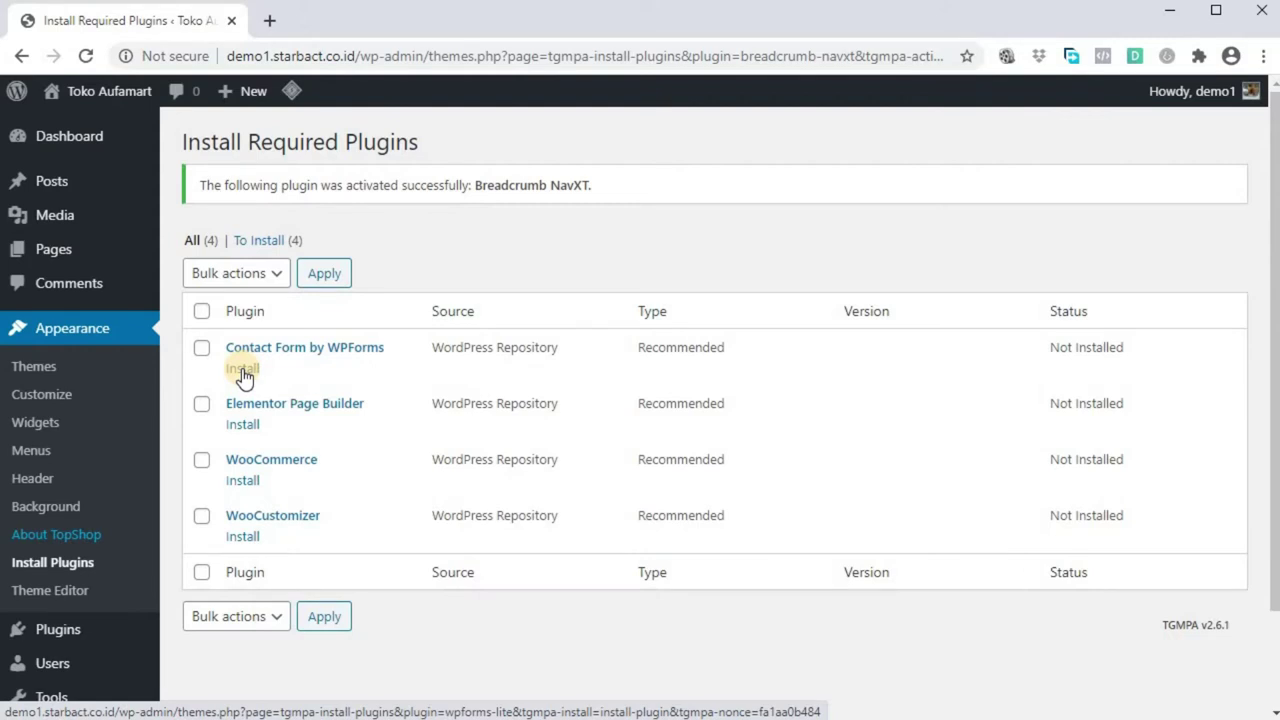
- Install and activate the recommended Contact Form by WPForms plugin
{"action": "left_click", "coordinate": [242, 369]}
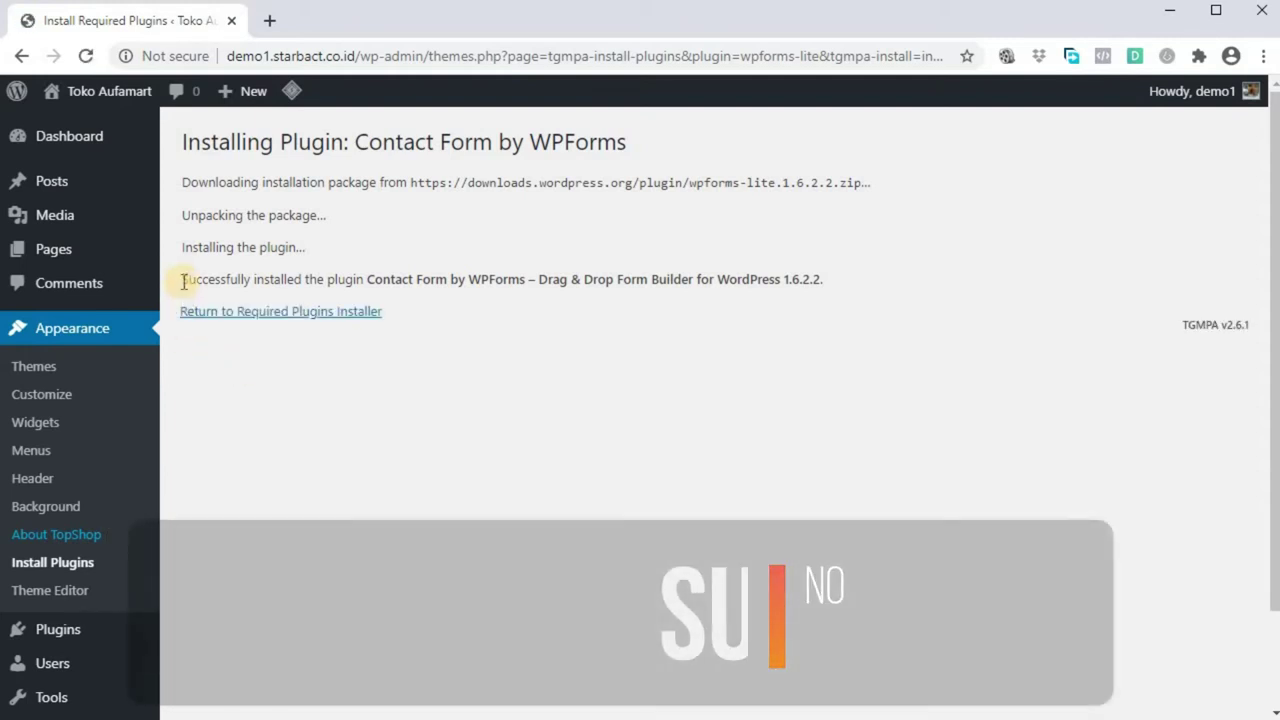
{"action": "left_click_drag", "start_coordinate": [184, 281], "coordinate": [309, 285]}
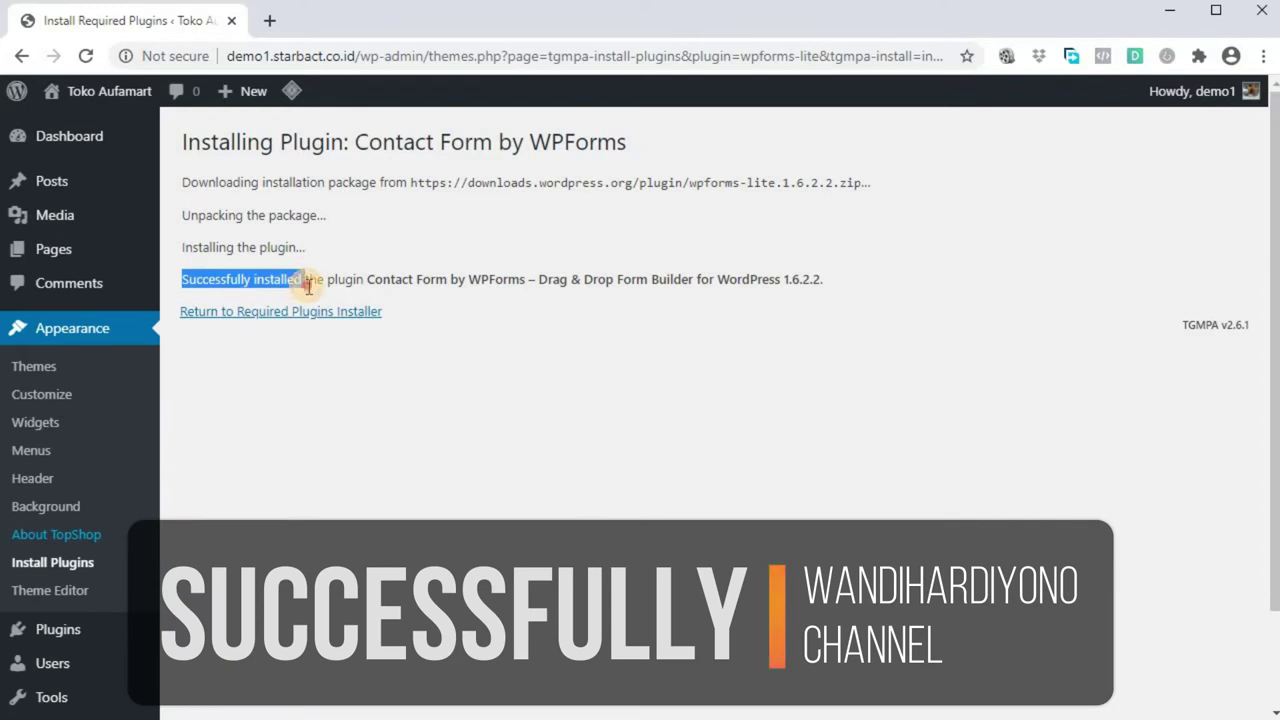
{"action": "left_click", "coordinate": [201, 334]}
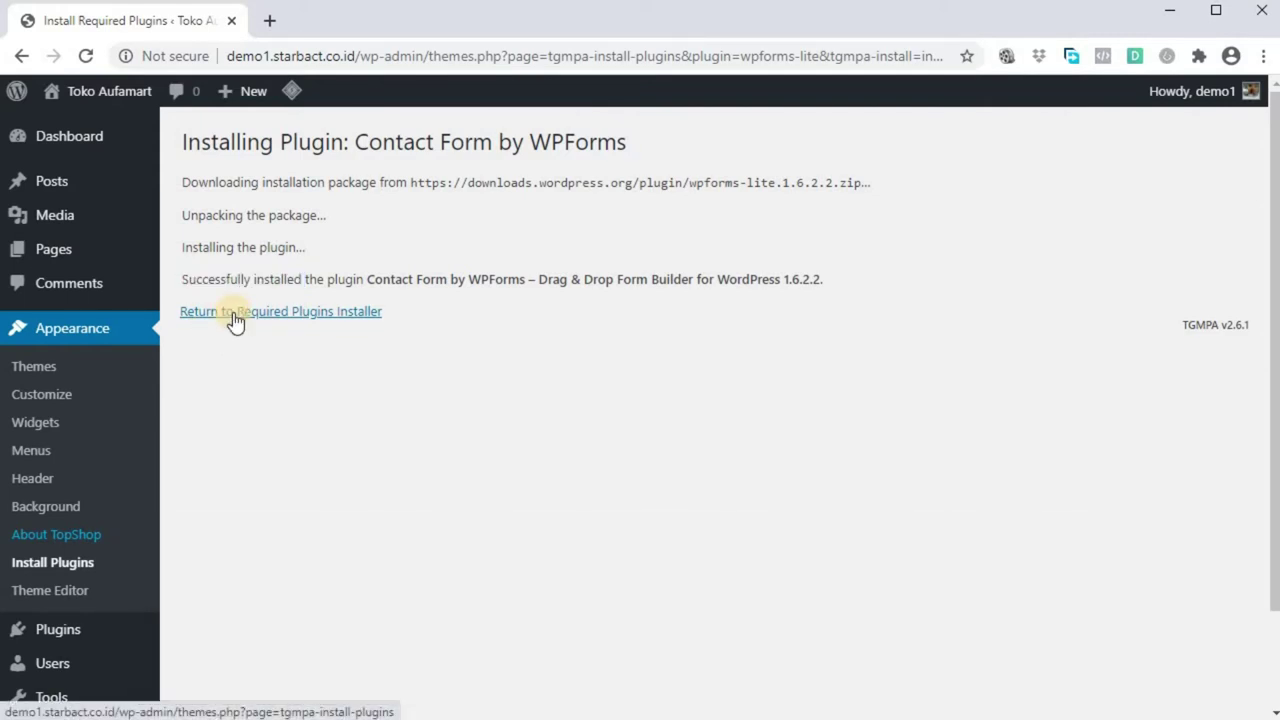
{"action": "left_click", "coordinate": [233, 318]}
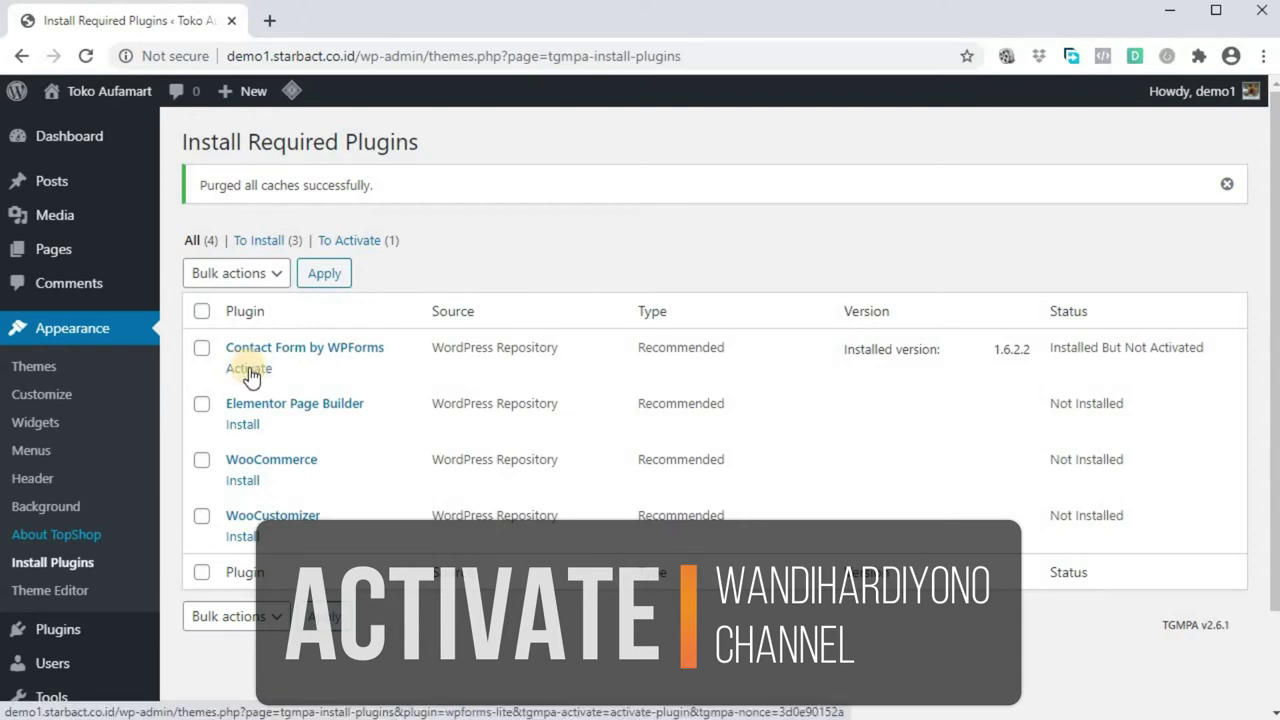
{"action": "left_click", "coordinate": [249, 370]}
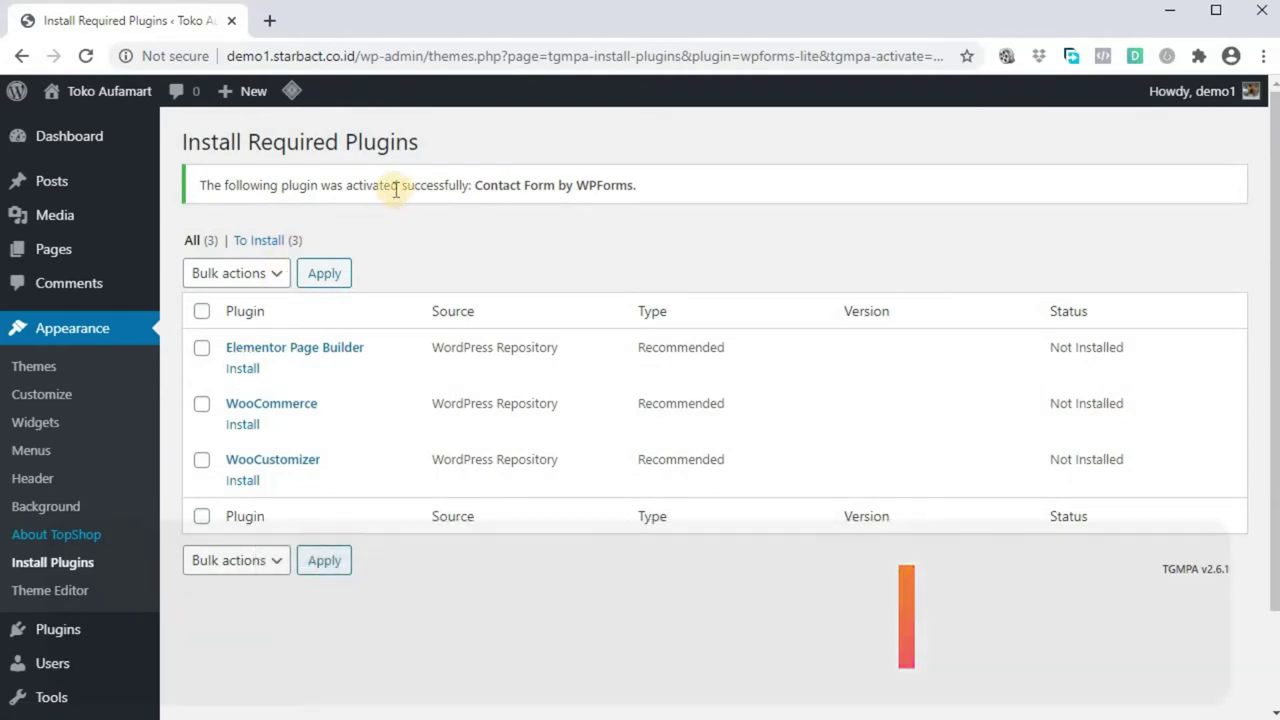
{"action": "left_click_drag", "start_coordinate": [345, 186], "coordinate": [471, 192]}
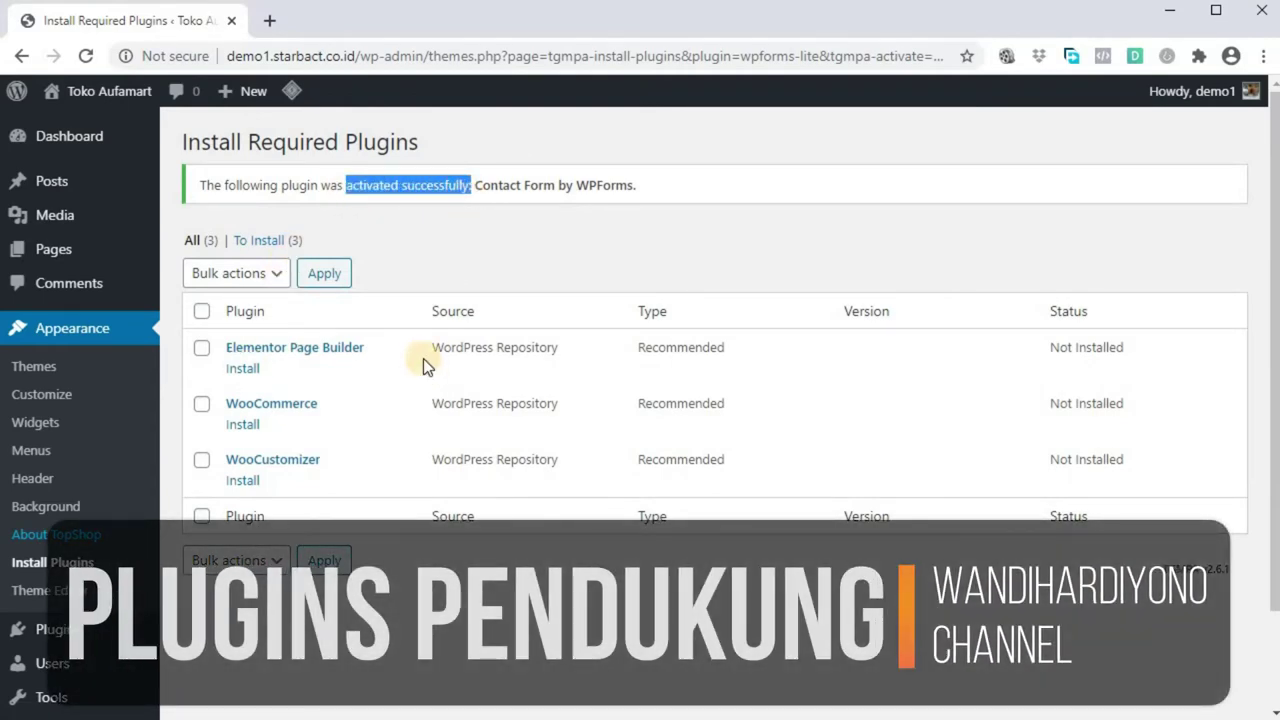
{"action": "left_click", "coordinate": [393, 271]}
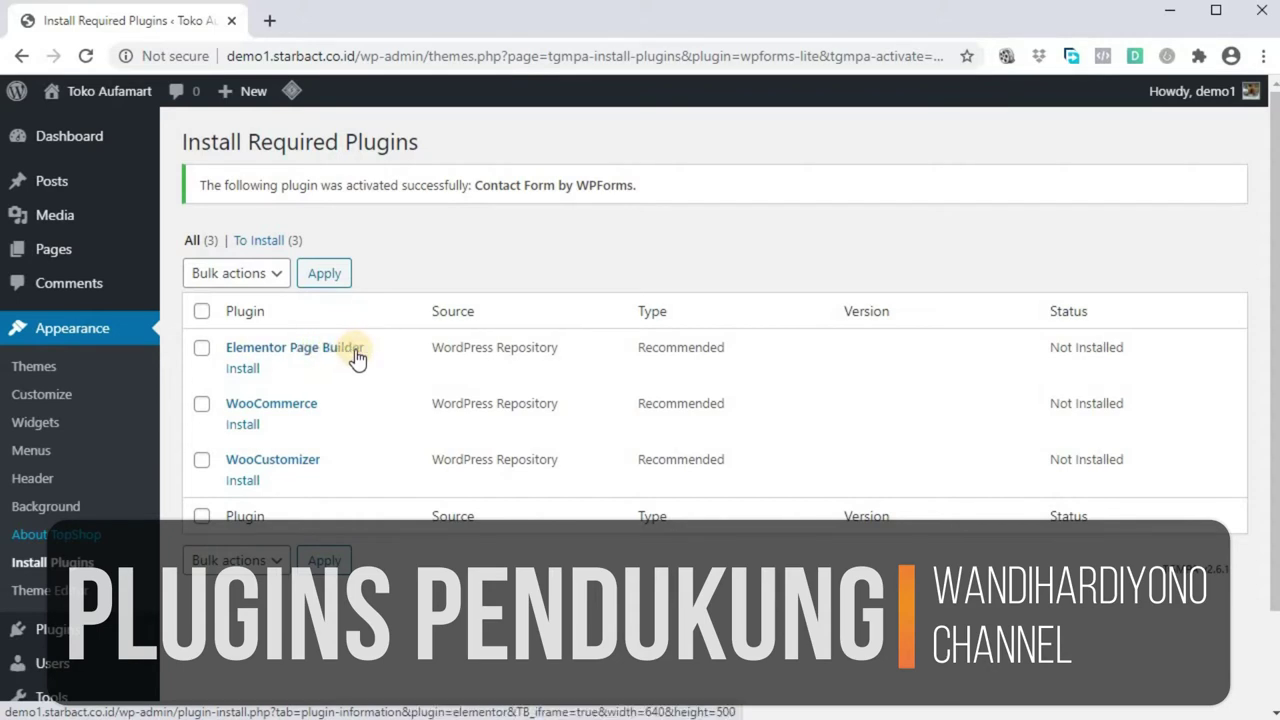
- Install and activate the recommended Elementor Page Builder plugin
{"action": "left_click", "coordinate": [240, 370]}
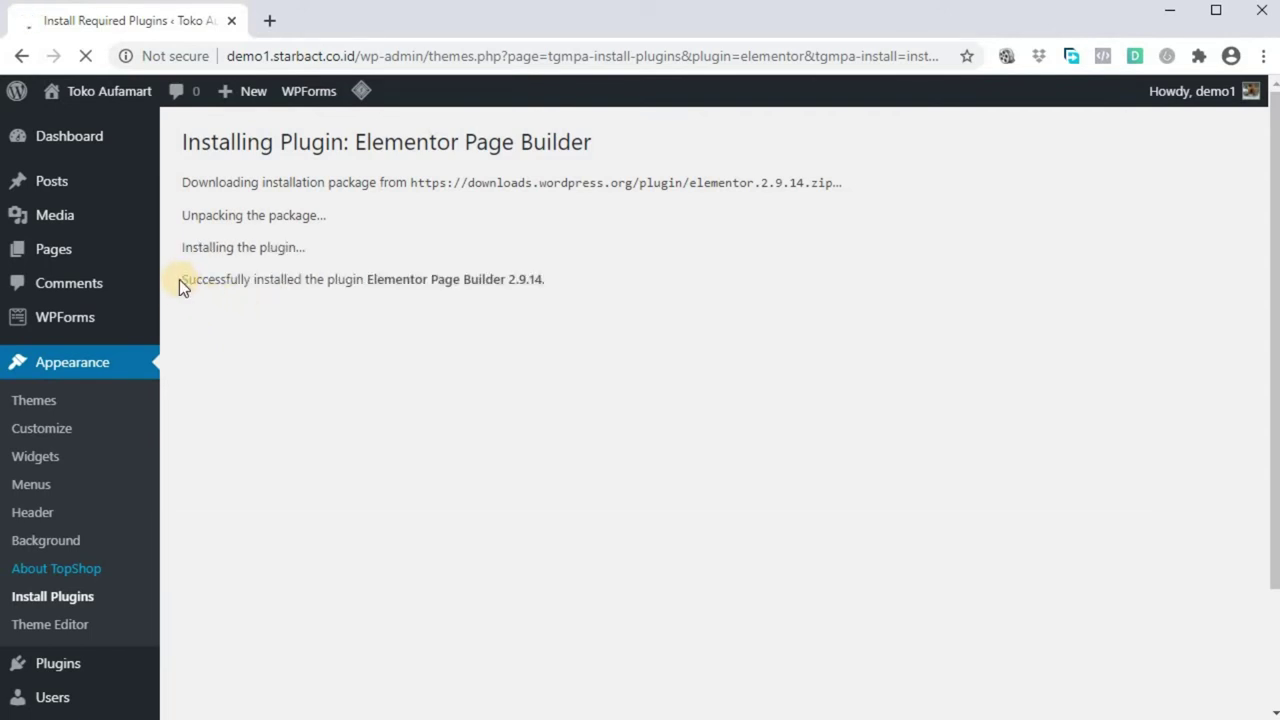
{"action": "left_click_drag", "start_coordinate": [180, 281], "coordinate": [538, 283]}
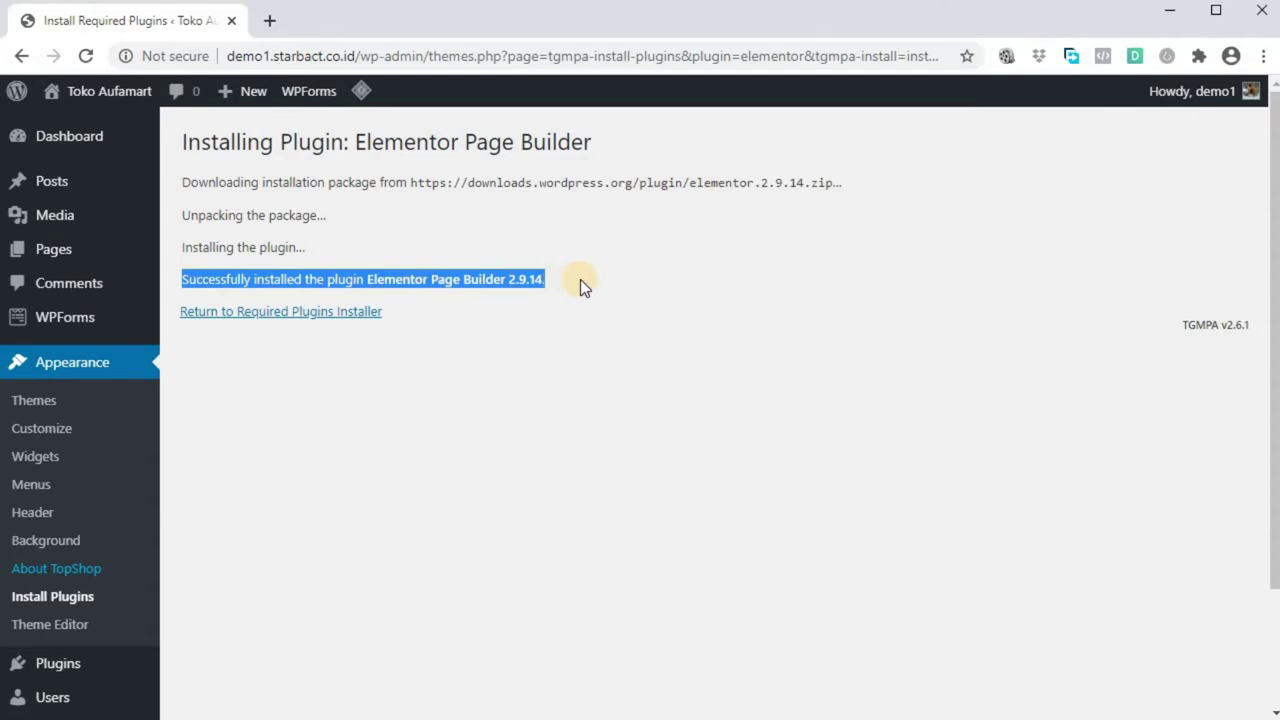
{"action": "left_click", "coordinate": [580, 279]}
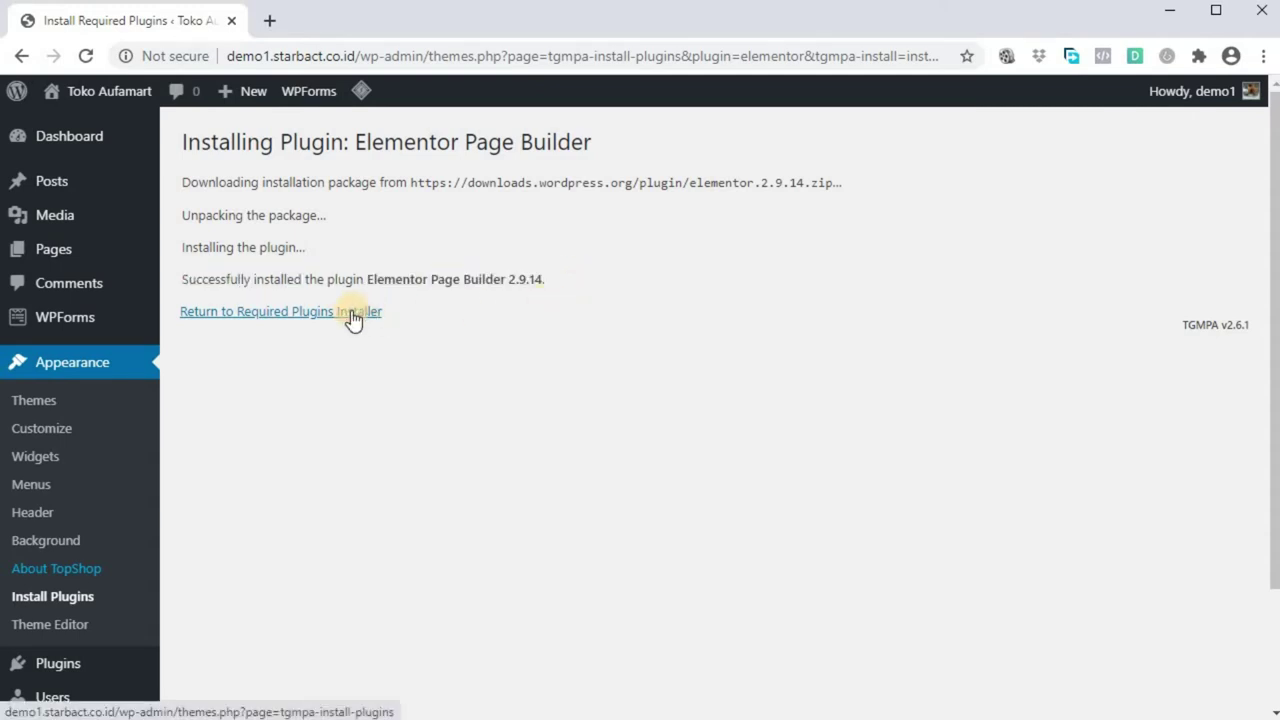
{"action": "left_click", "coordinate": [353, 315]}
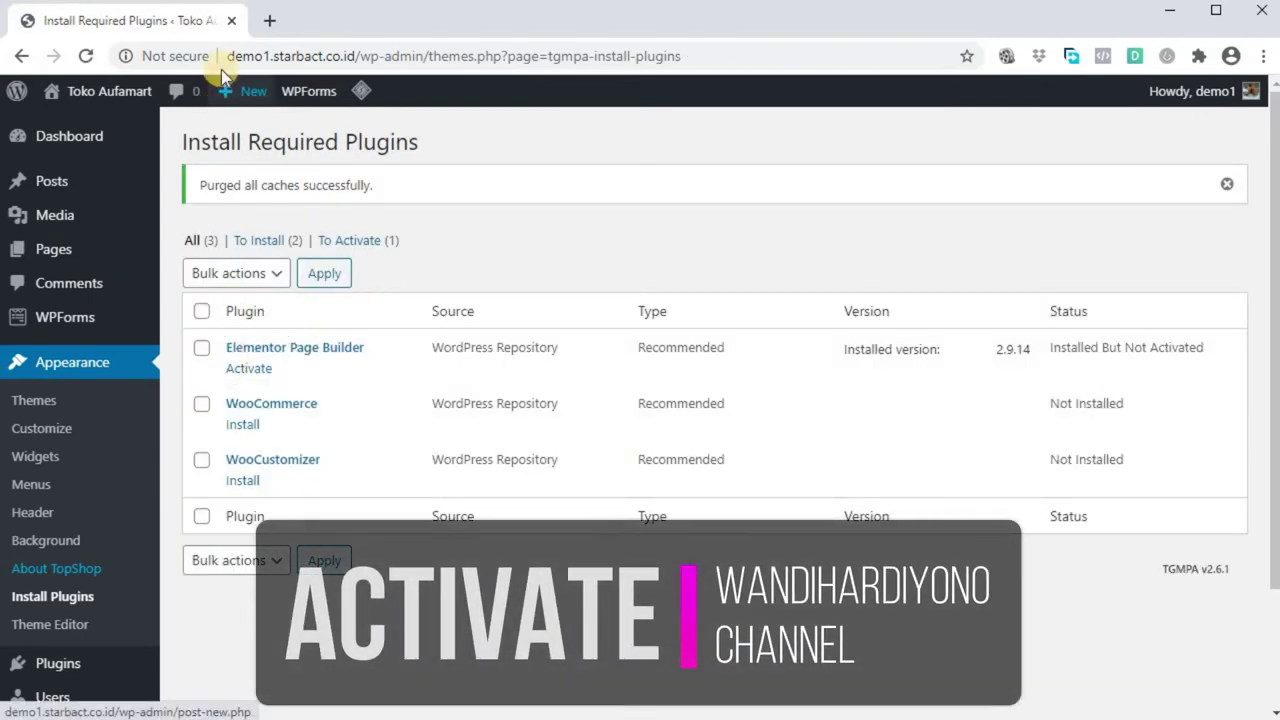
{"action": "left_click", "coordinate": [245, 370]}
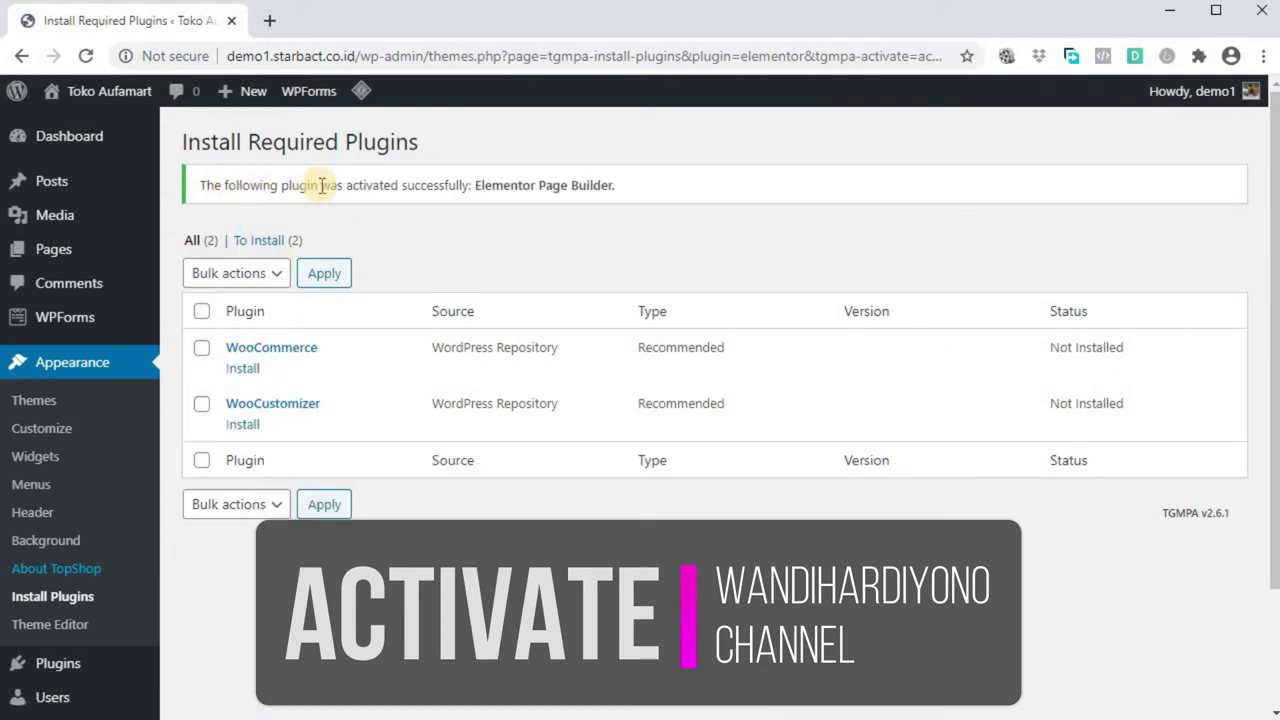
{"action": "left_click_drag", "start_coordinate": [347, 185], "coordinate": [638, 190]}
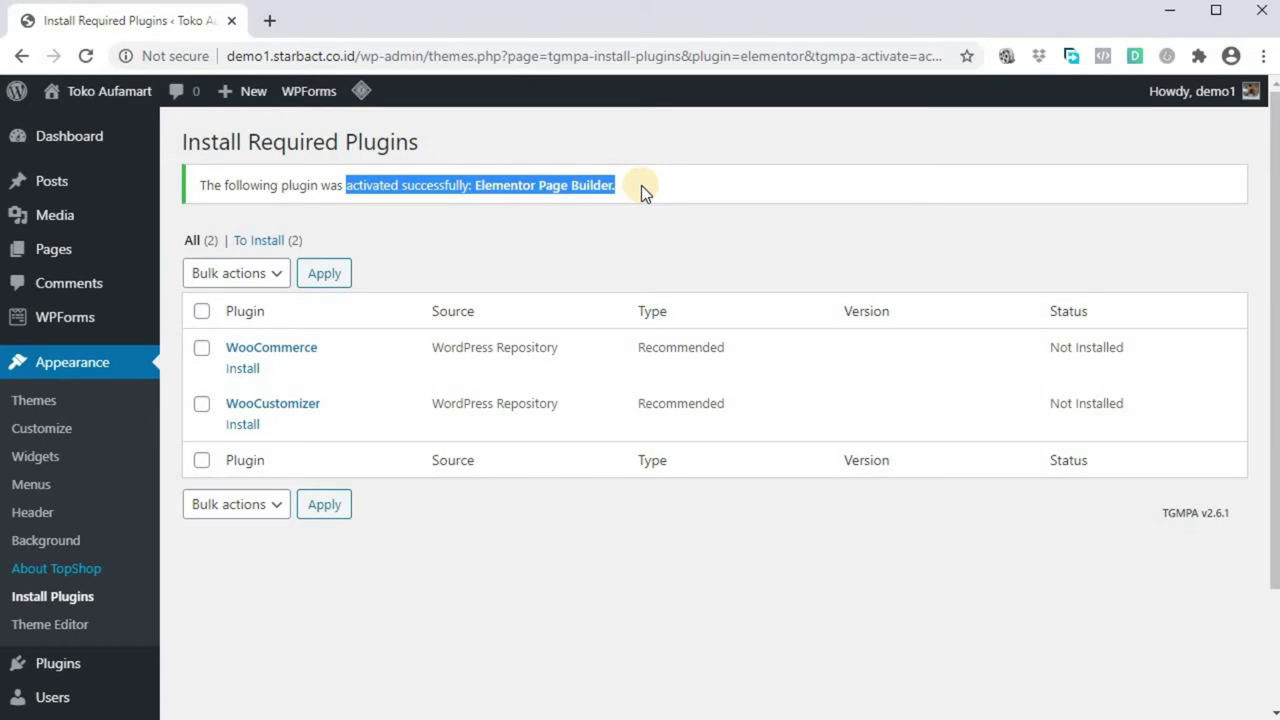
{"action": "left_click", "coordinate": [533, 211]}
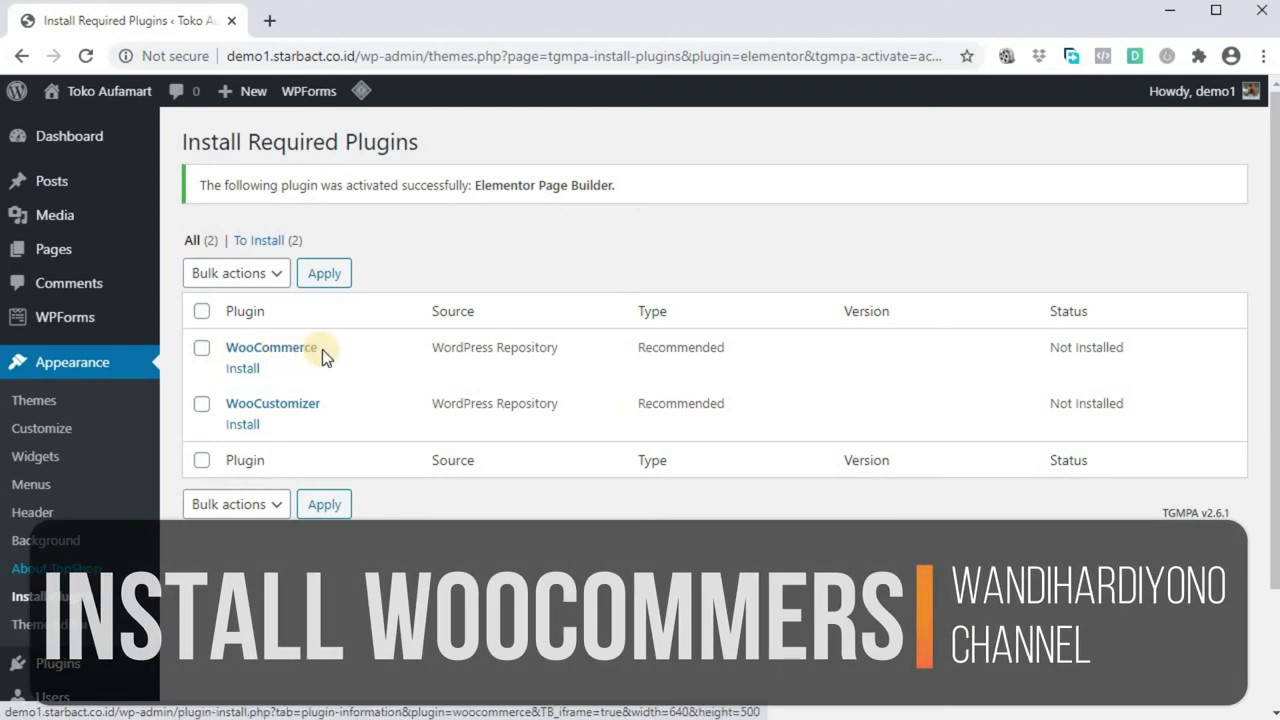
- Try to install WooCommerce, and return from Elementor's welcome page to TopShop's recommended plugins installer through the installed plugins list
{"action": "left_click", "coordinate": [243, 370]}
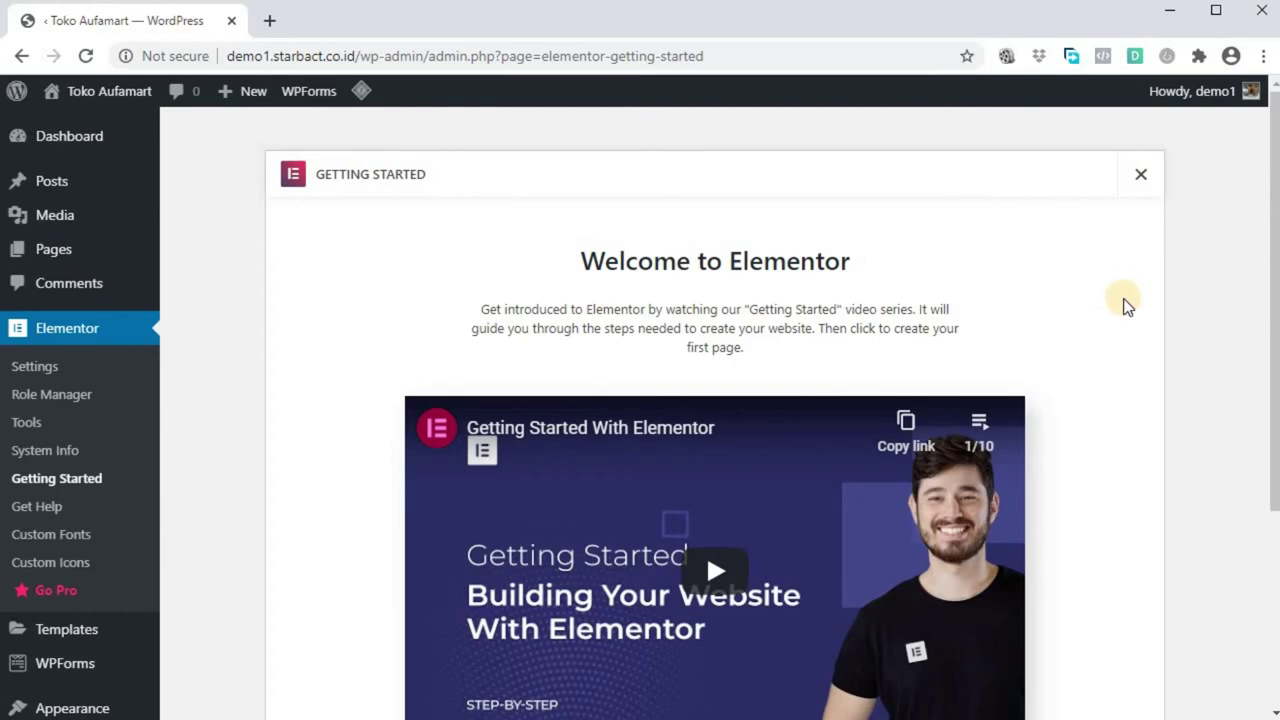
{"action": "scroll", "coordinate": [1123, 308], "scroll_direction": "down", "scroll_amount": 3}
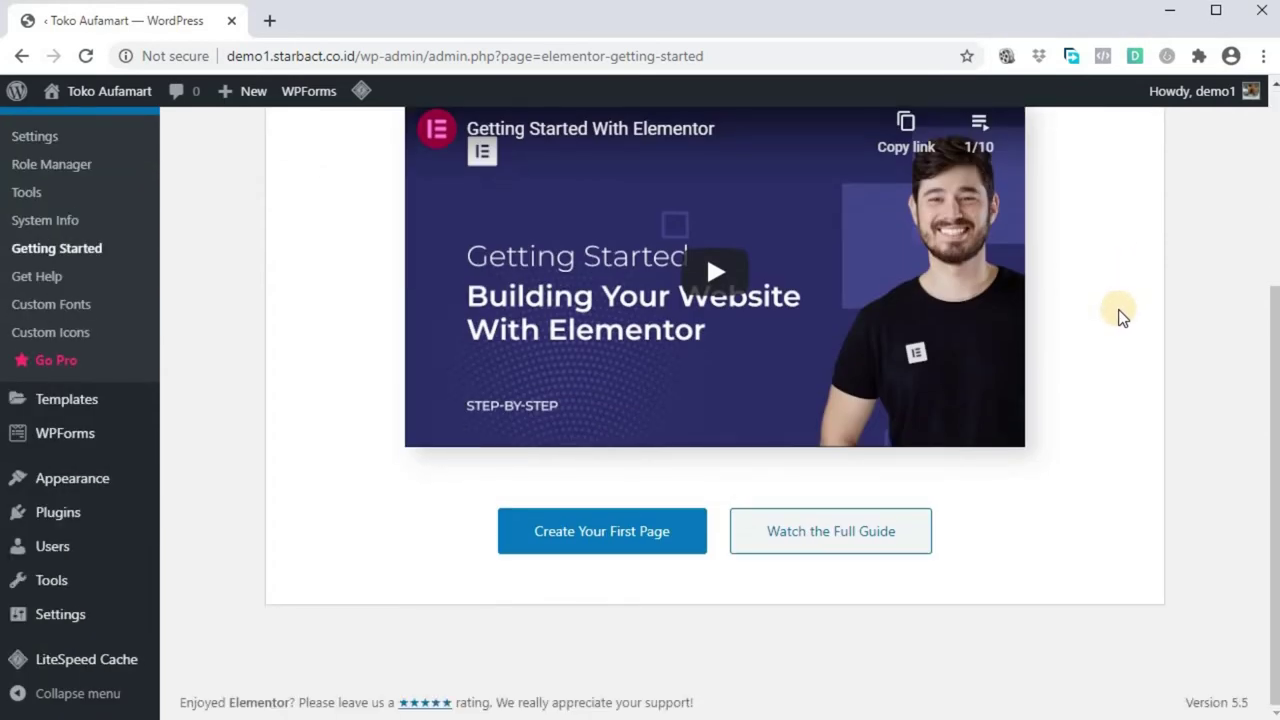
{"action": "scroll", "coordinate": [1123, 316], "scroll_direction": "up", "scroll_amount": 3}
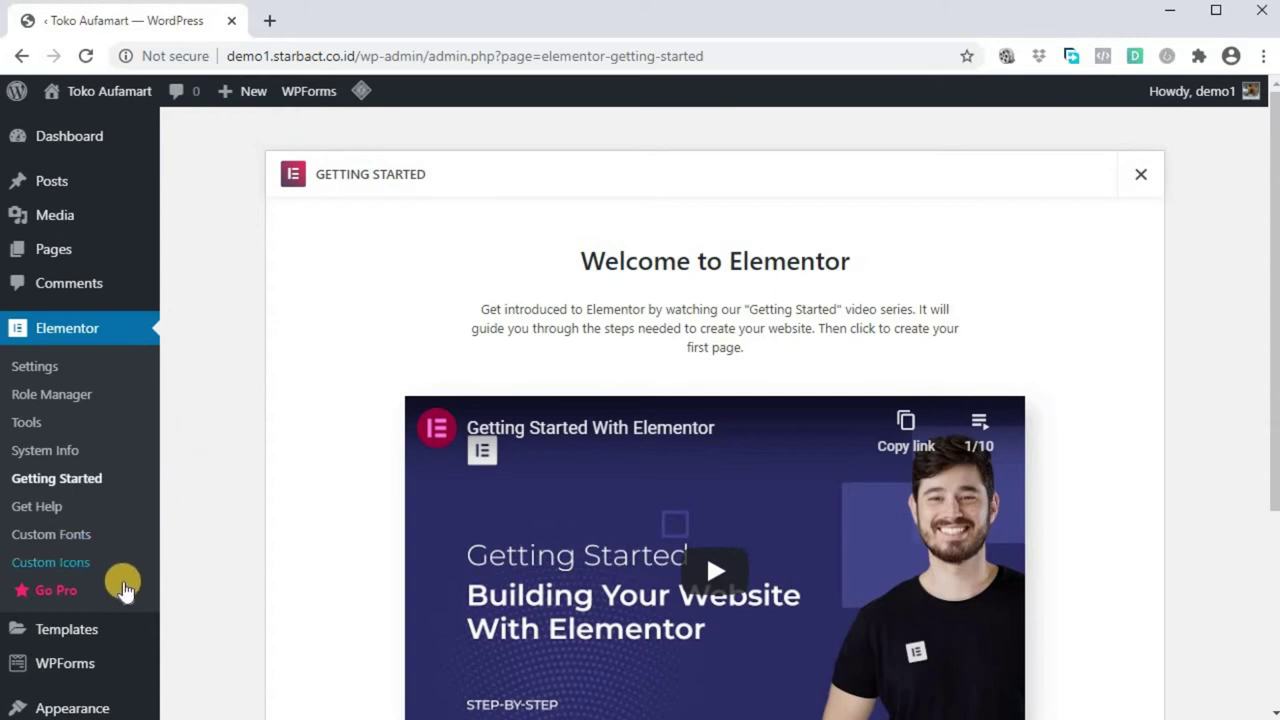
{"action": "scroll", "coordinate": [114, 605], "scroll_direction": "down", "scroll_amount": 2}
{"action": "mouse_move", "coordinate": [62, 550]}
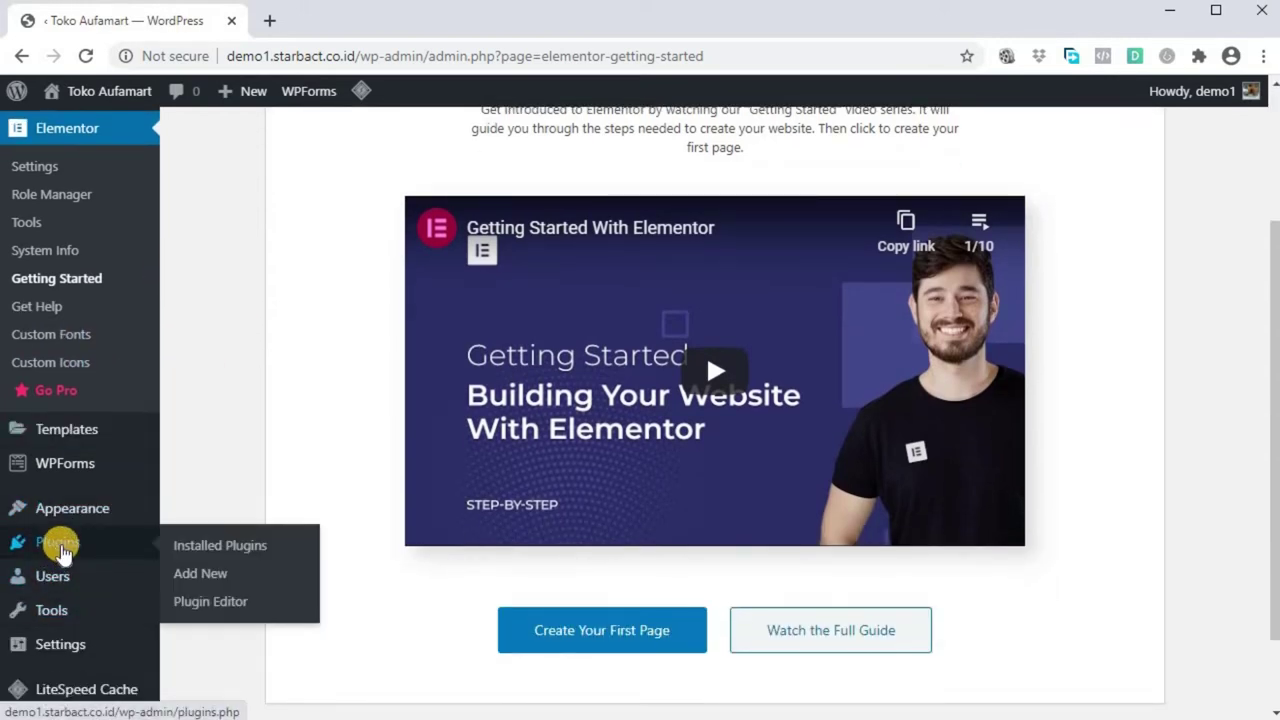
{"action": "left_click", "coordinate": [193, 550]}
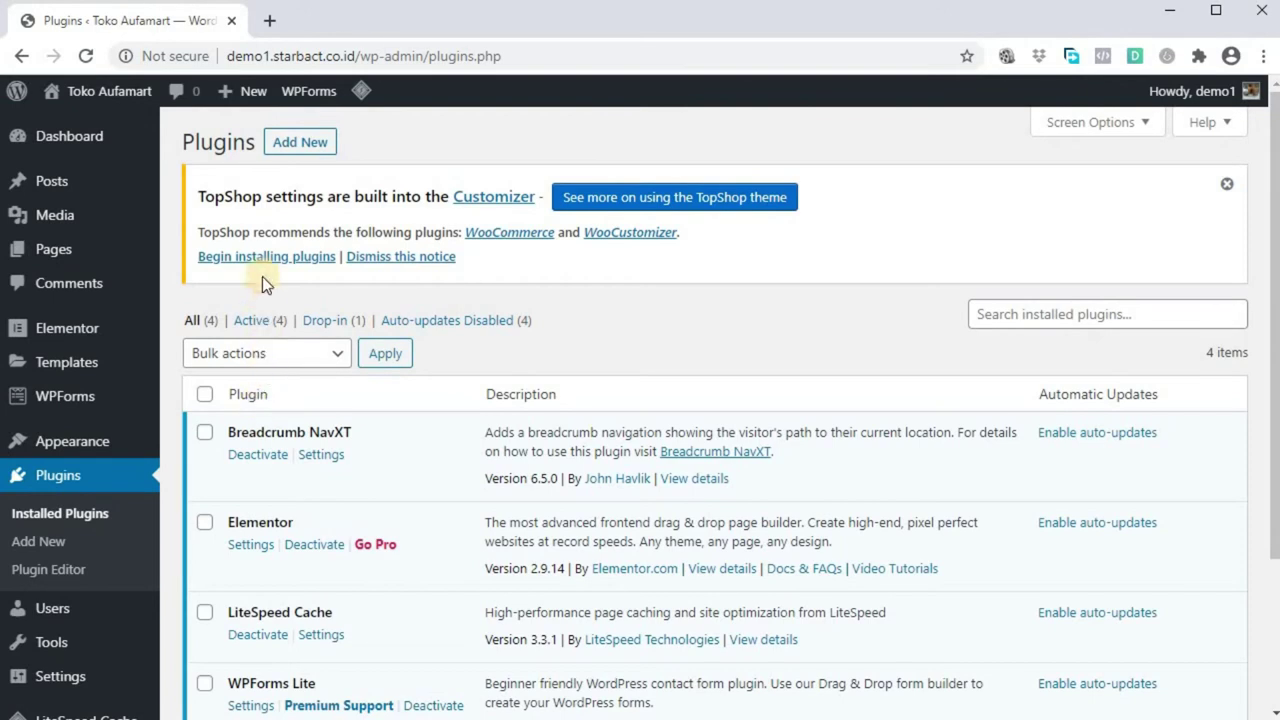
{"action": "left_click", "coordinate": [266, 258]}
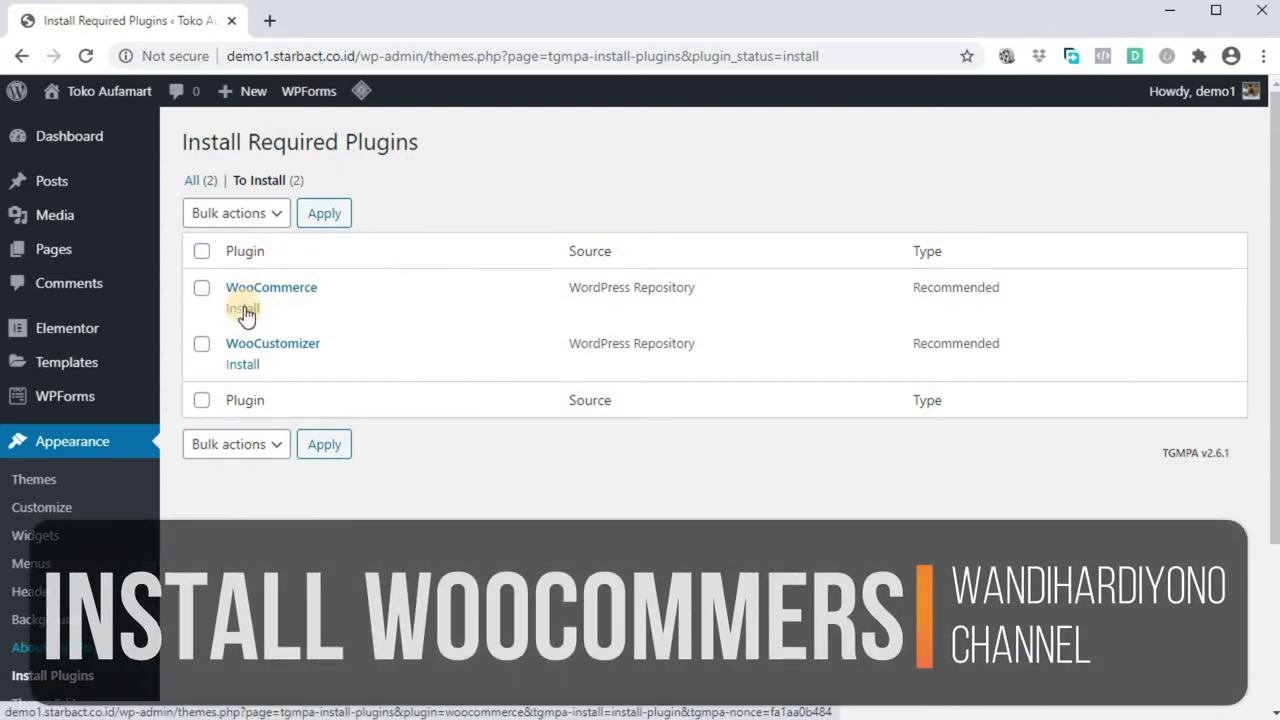
- Install and activate the recommended WooCommerce plugin
{"action": "left_click", "coordinate": [243, 310]}
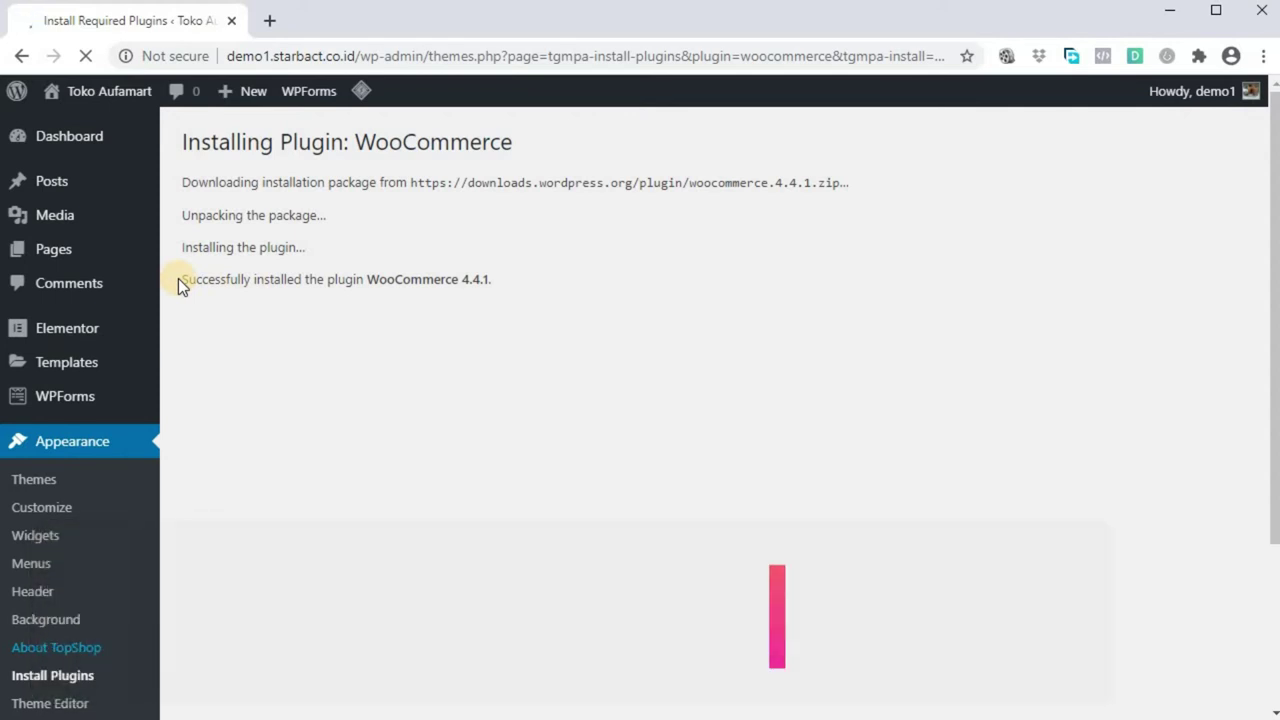
{"action": "left_click_drag", "start_coordinate": [180, 279], "coordinate": [509, 281]}
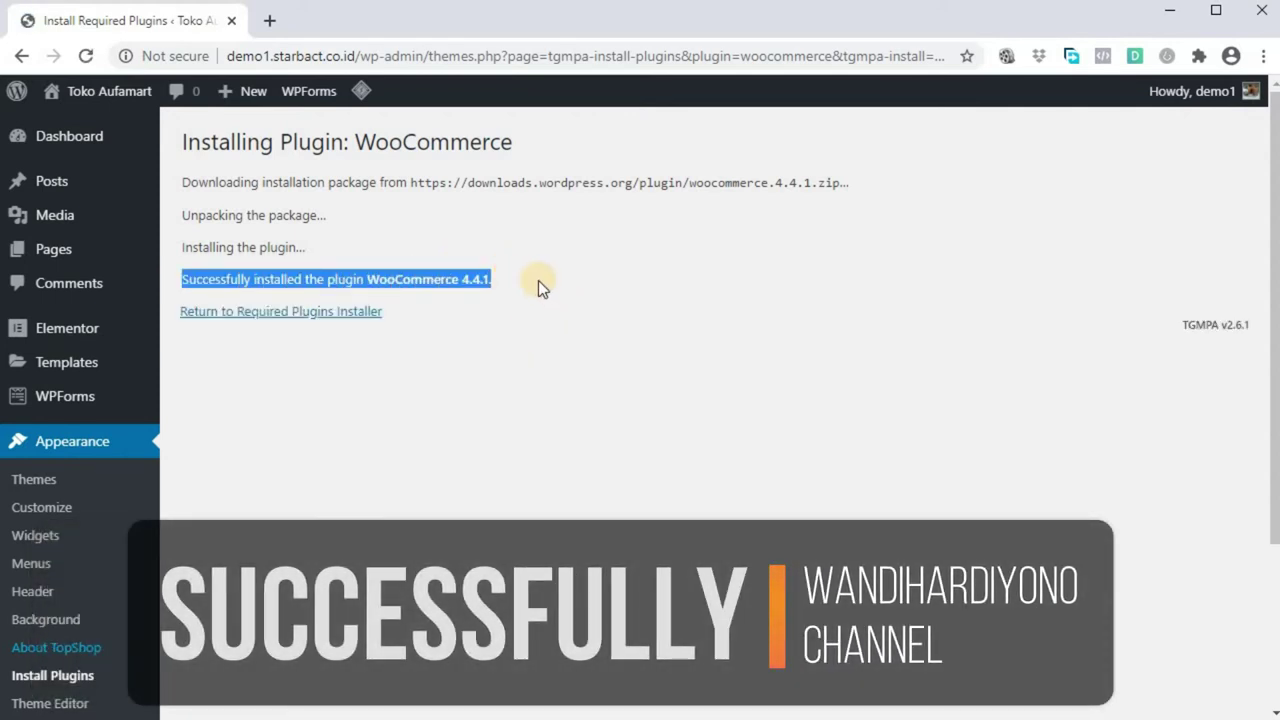
{"action": "left_click", "coordinate": [538, 281]}
{"action": "left_click", "coordinate": [297, 311]}
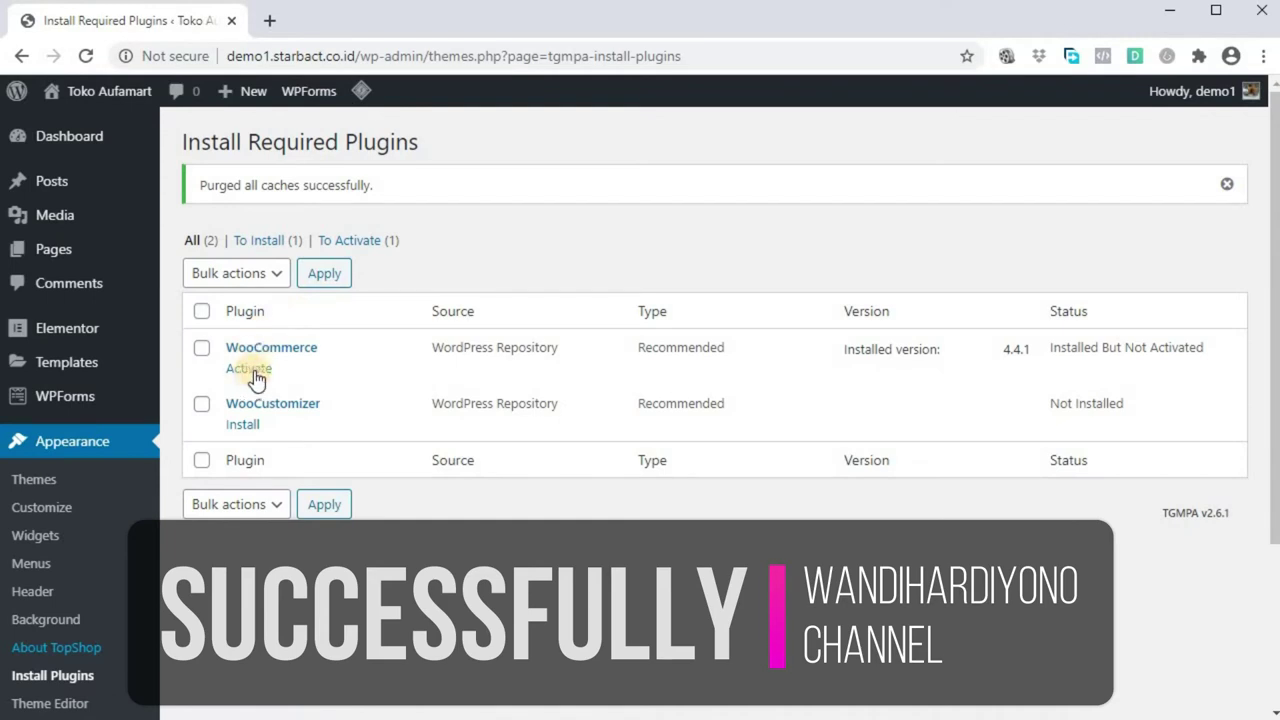
{"action": "left_click", "coordinate": [252, 370]}
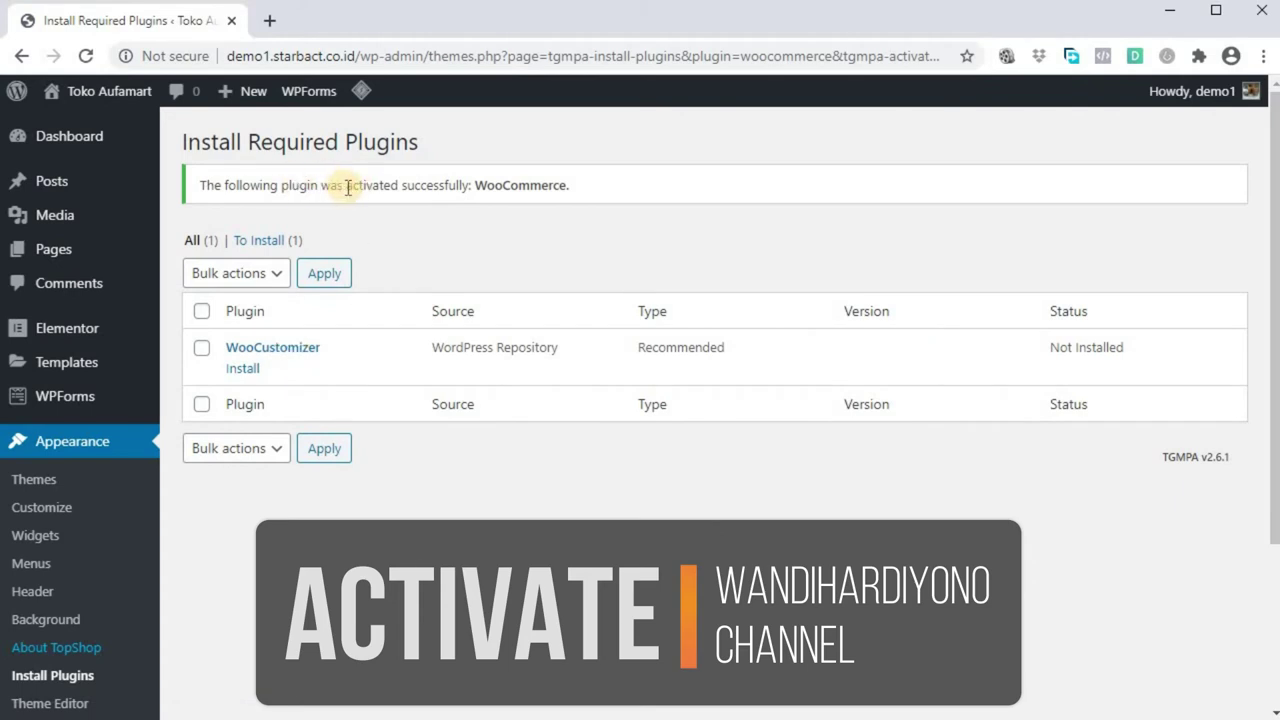
{"action": "left_click_drag", "start_coordinate": [347, 188], "coordinate": [577, 190]}
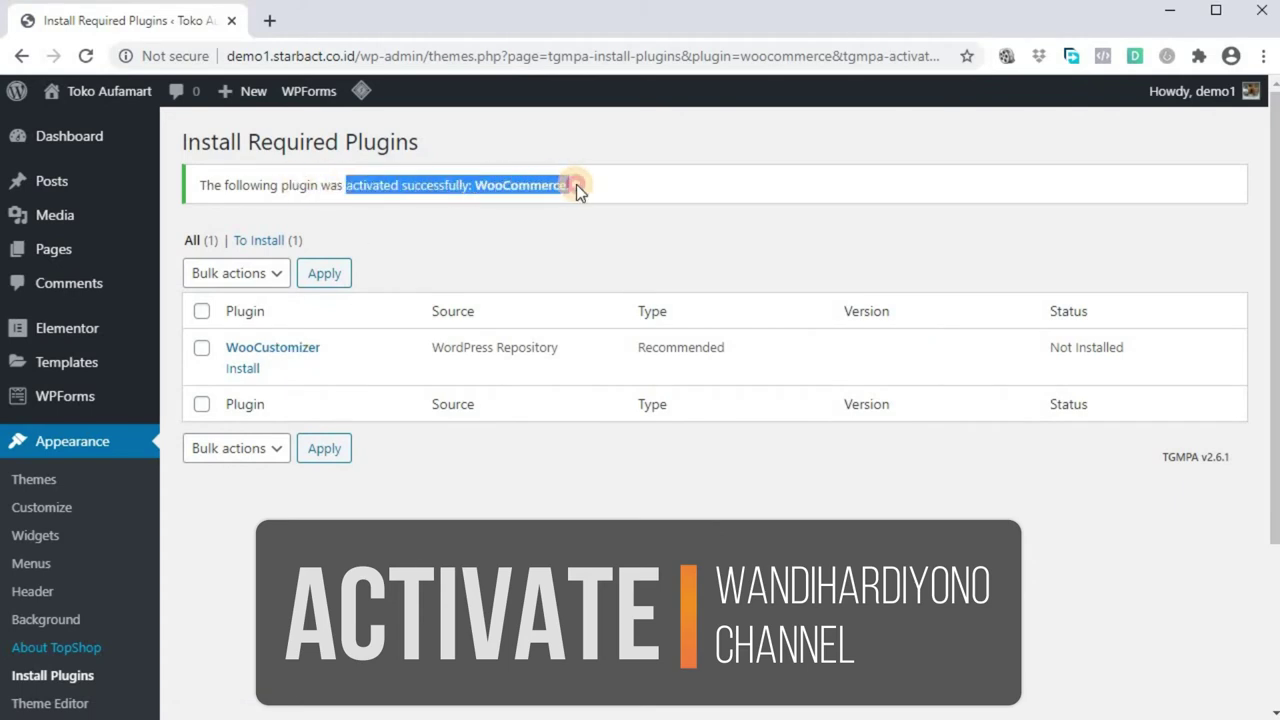
{"action": "left_click", "coordinate": [595, 188]}
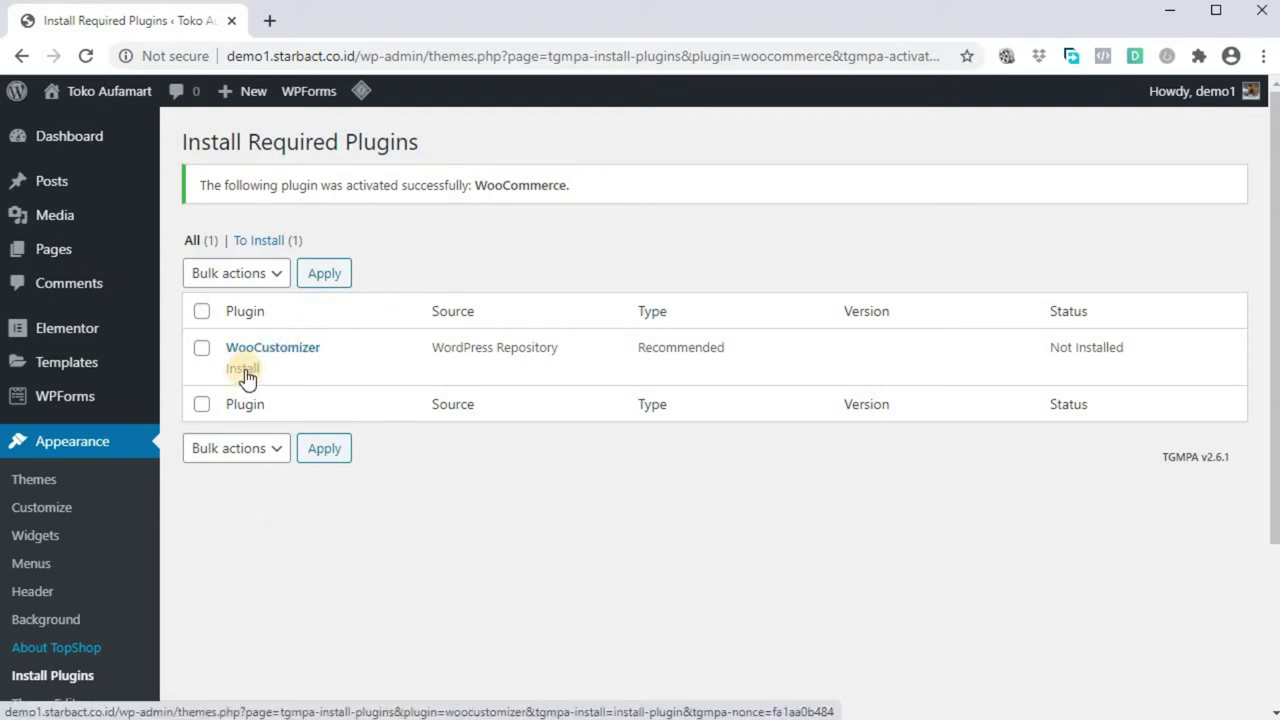
- Install and activate the recommended WooCustomizer plugin
{"action": "left_click", "coordinate": [245, 369]}
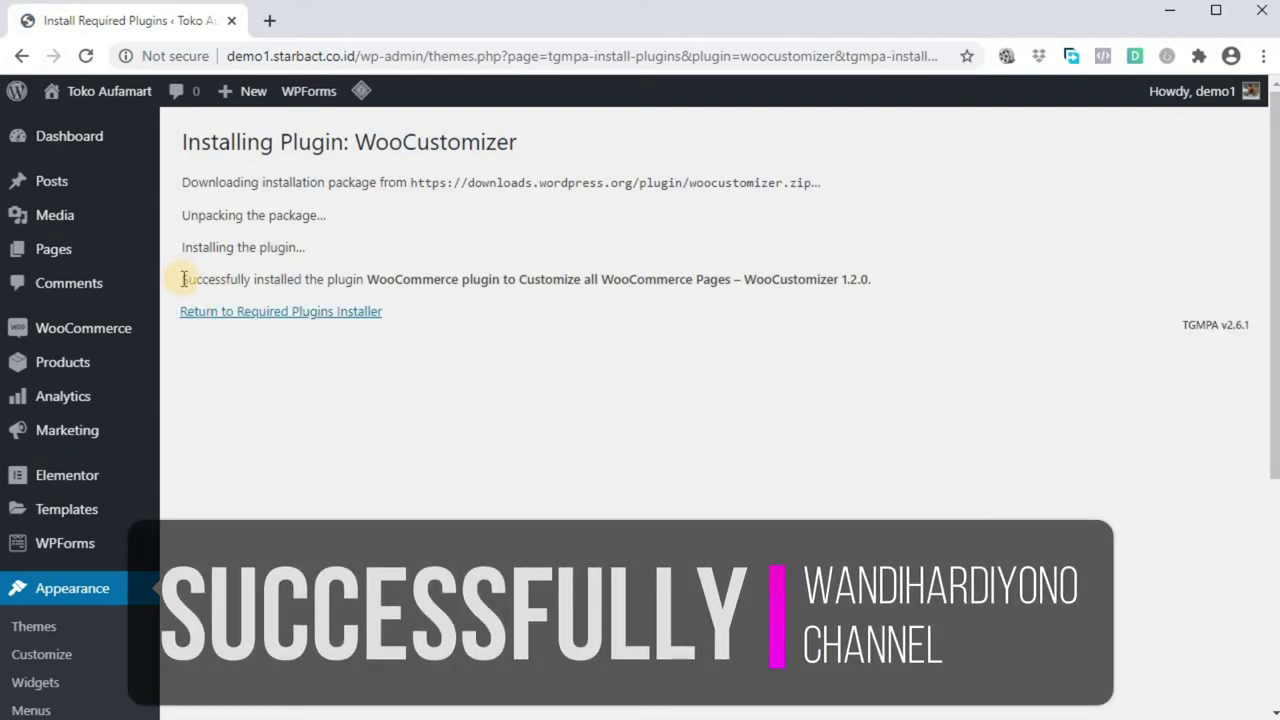
{"action": "left_click_drag", "start_coordinate": [183, 279], "coordinate": [946, 283]}
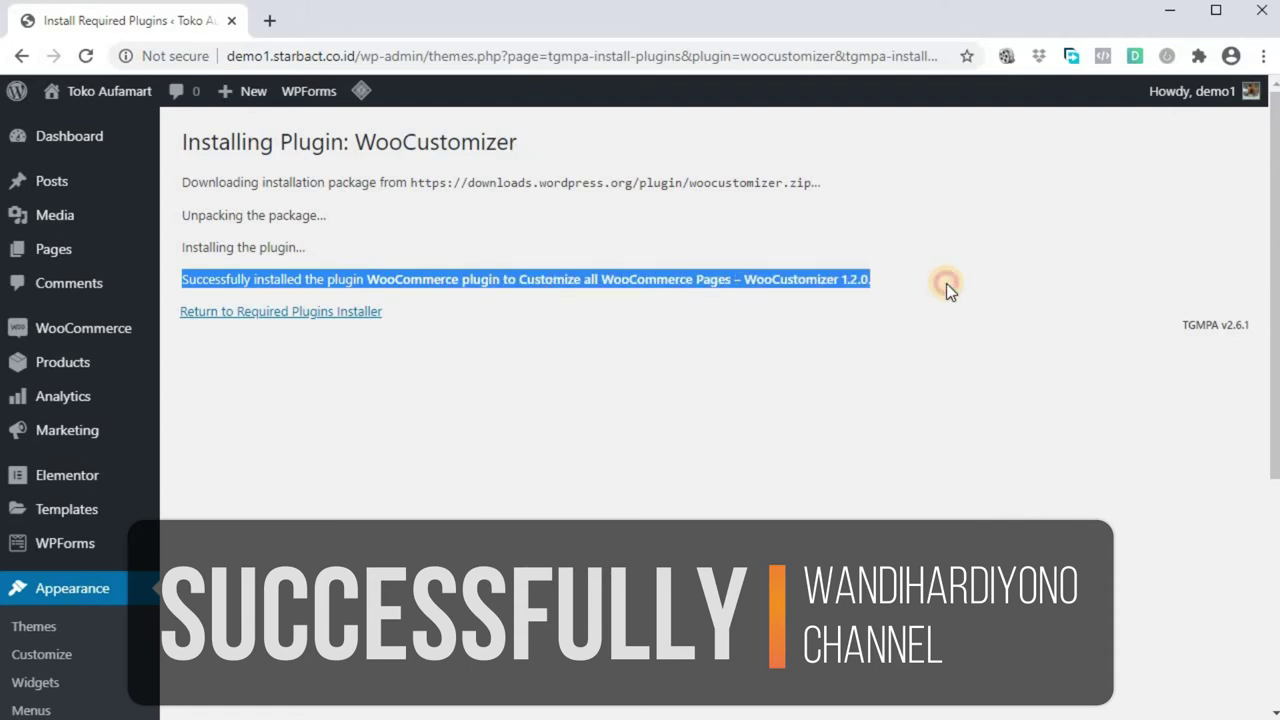
{"action": "left_click", "coordinate": [935, 263]}
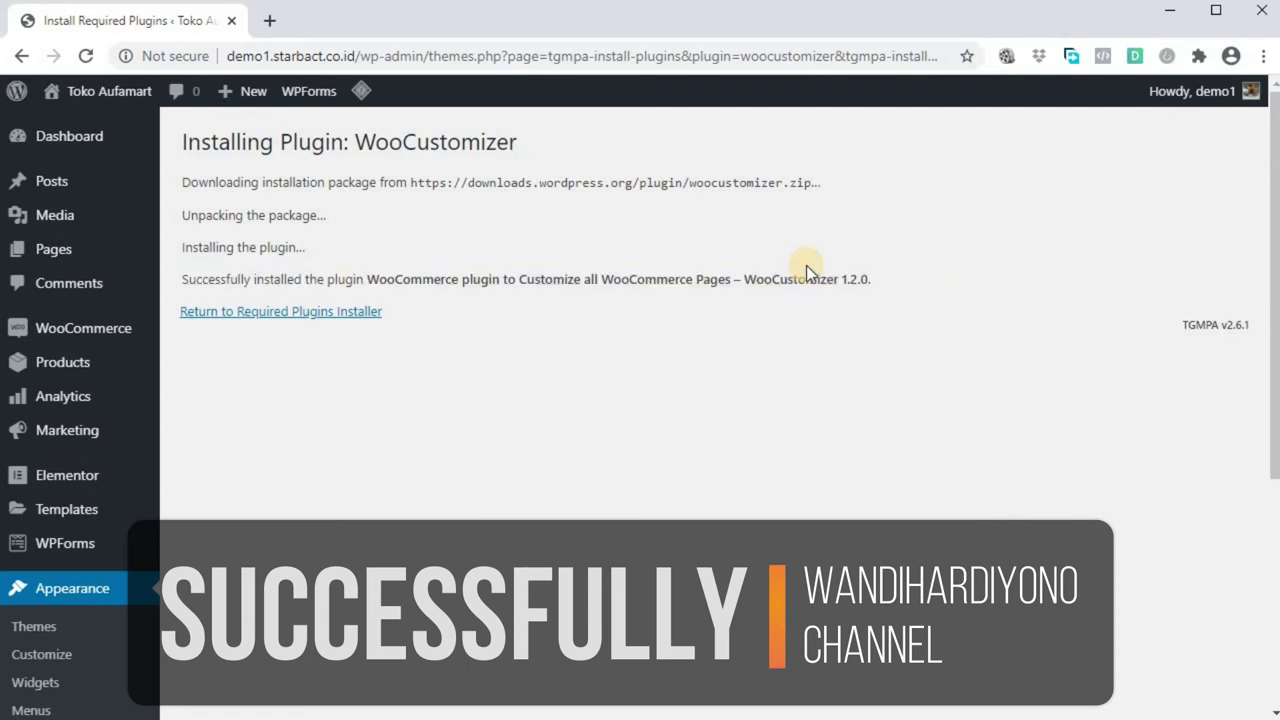
{"action": "left_click", "coordinate": [279, 314]}
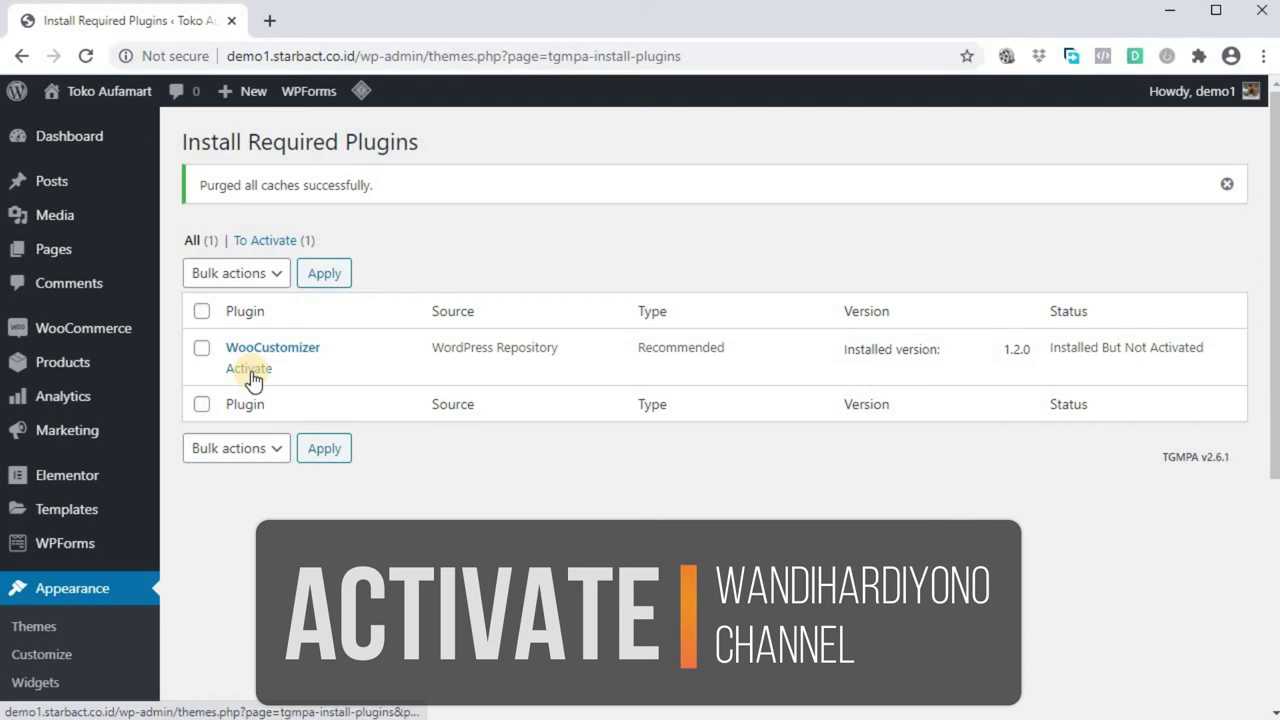
{"action": "left_click", "coordinate": [250, 370]}
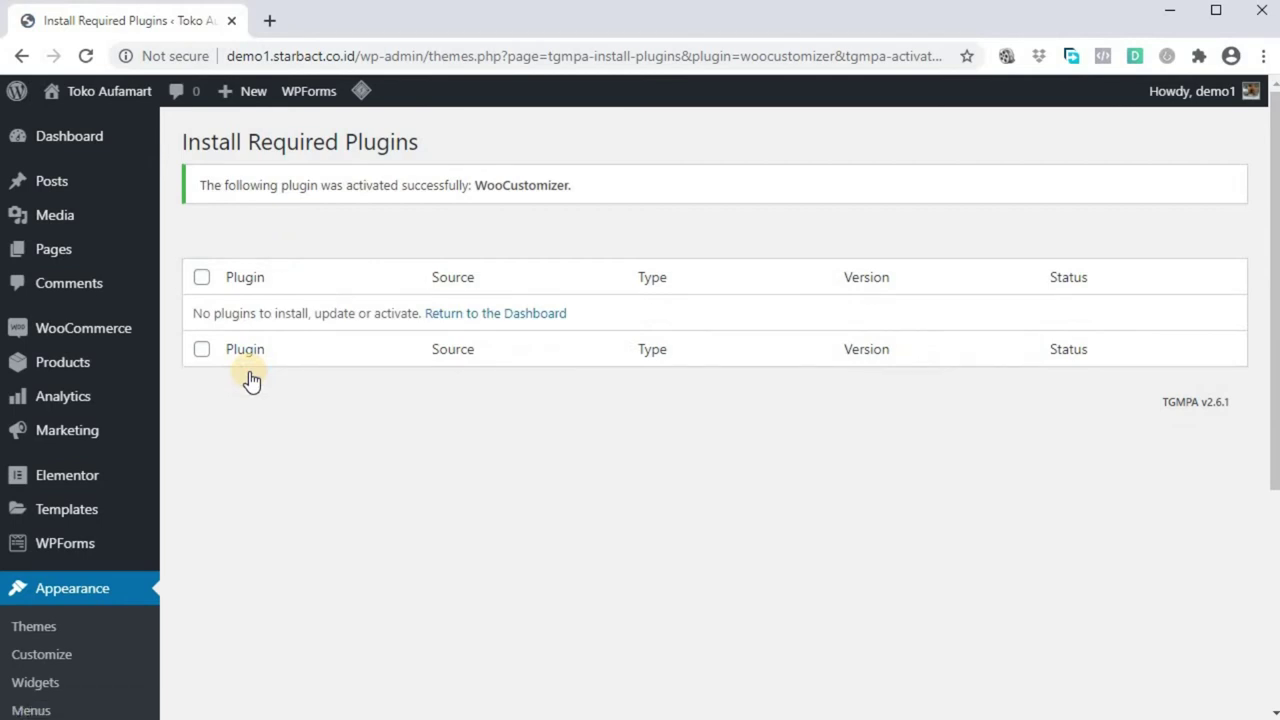
- Return to the dashboard from the plugin installer and opt in to WooCustomizer's update notifications and diagnostic tracking
{"action": "left_click_drag", "start_coordinate": [196, 313], "coordinate": [297, 315]}
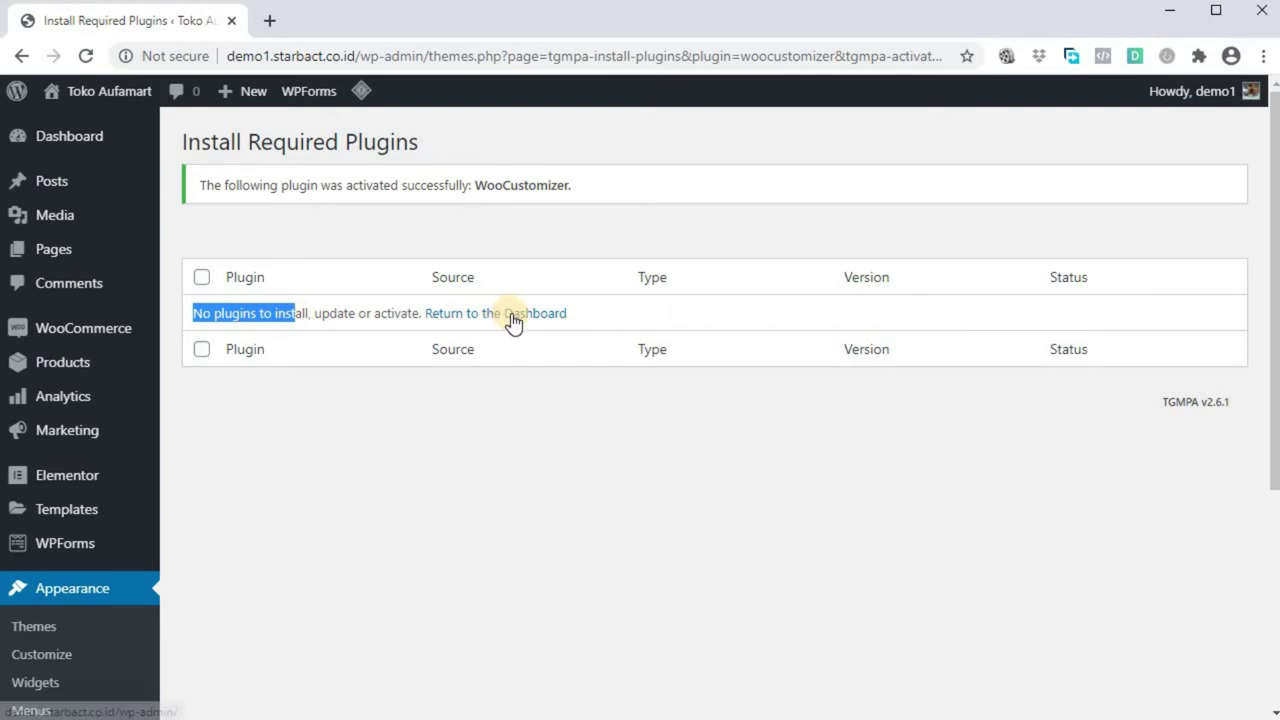
{"action": "left_click", "coordinate": [600, 317]}
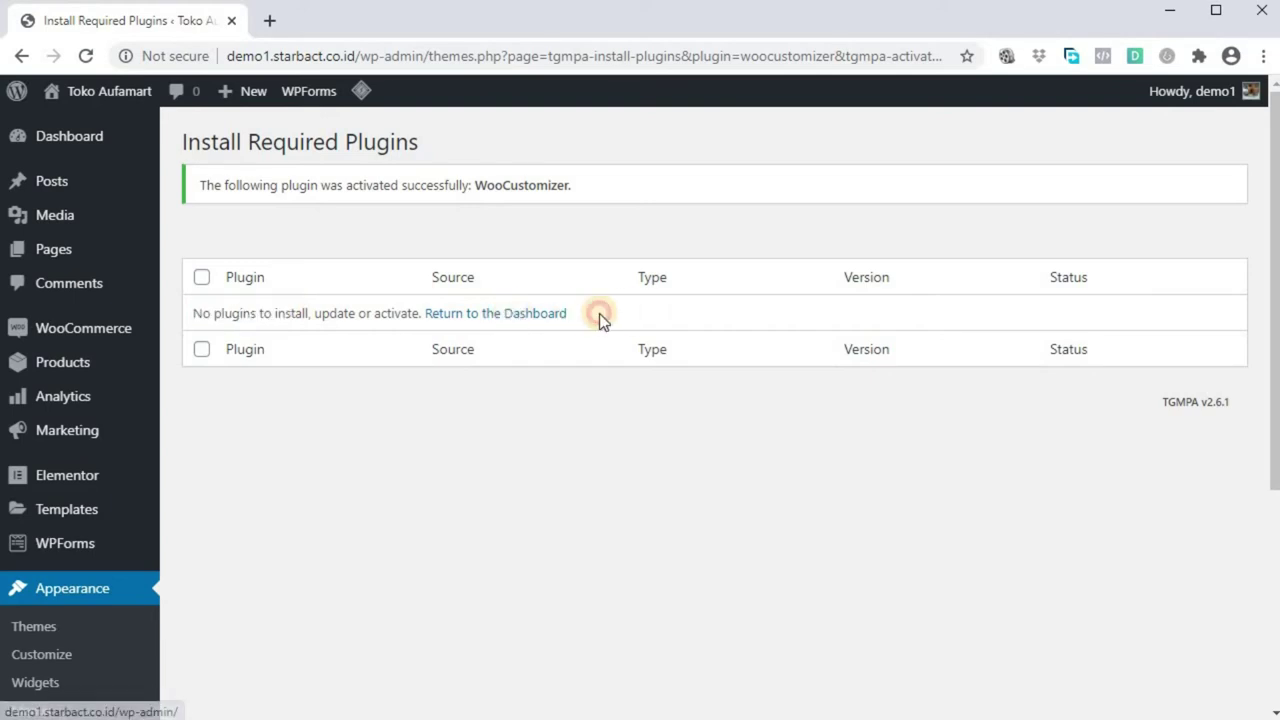
{"action": "left_click", "coordinate": [508, 314]}
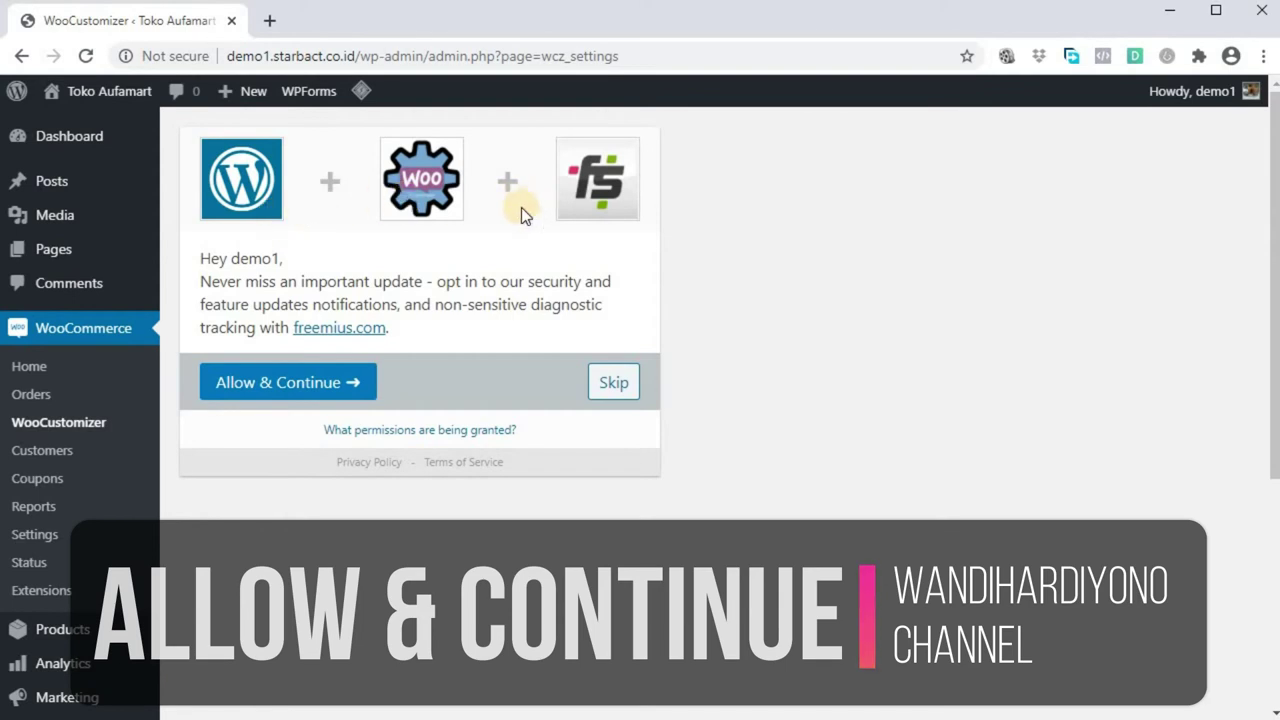
{"action": "left_click", "coordinate": [326, 381]}
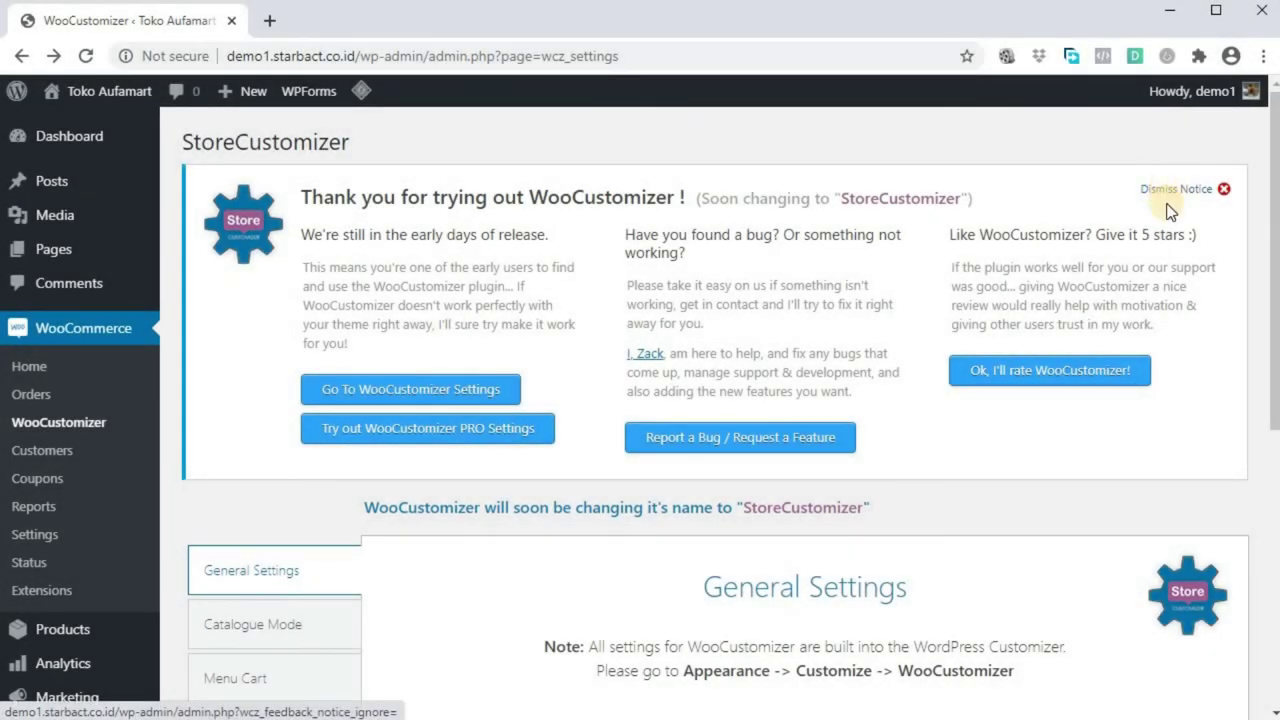
- Examine WooCustomizer's General Settings, Catalogue Mode and Menu Cart pages
{"action": "scroll", "coordinate": [1160, 270], "scroll_direction": "down", "scroll_amount": 3}
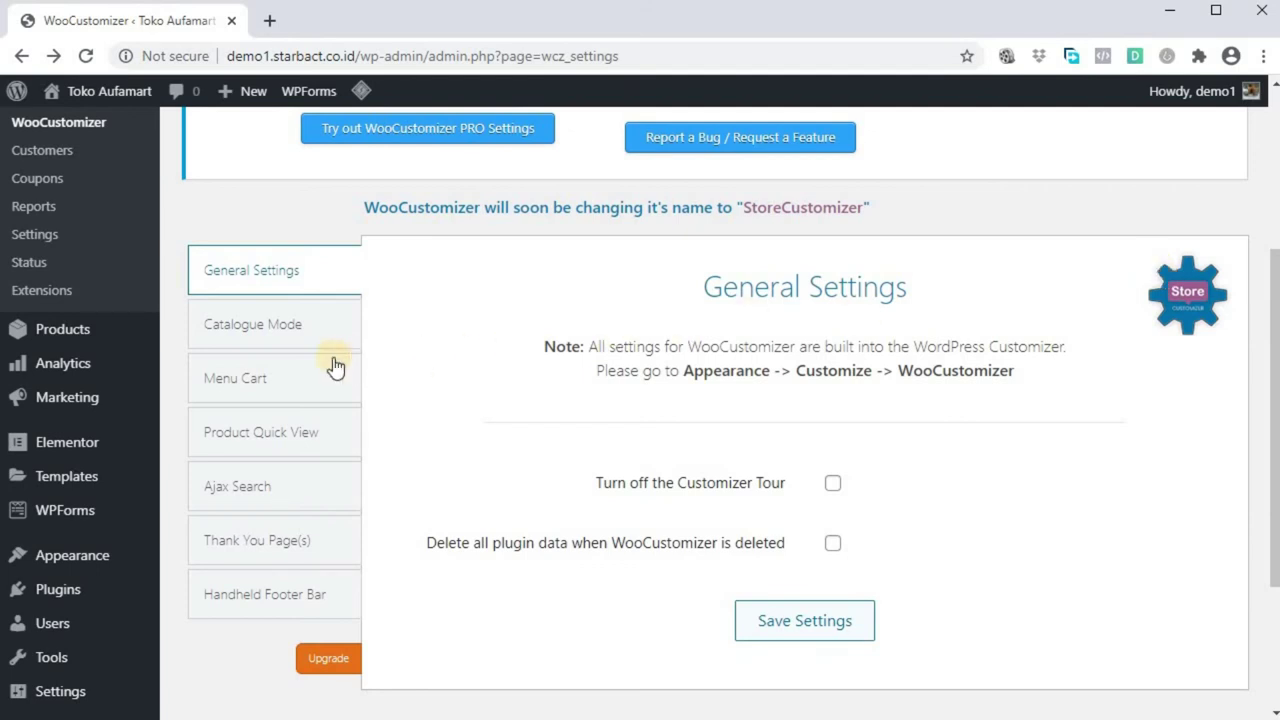
{"action": "left_click", "coordinate": [285, 334]}
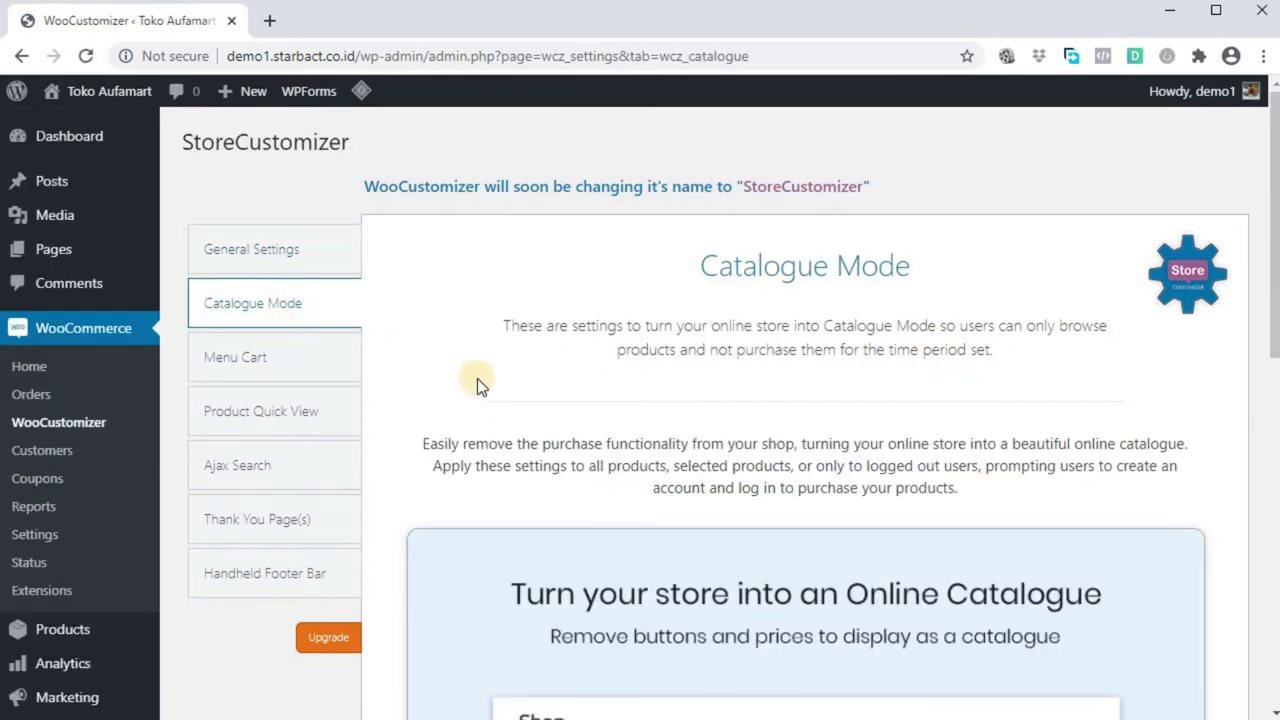
{"action": "scroll", "coordinate": [477, 378], "scroll_direction": "down", "scroll_amount": 3}
{"action": "scroll", "coordinate": [477, 381], "scroll_direction": "up", "scroll_amount": 3}
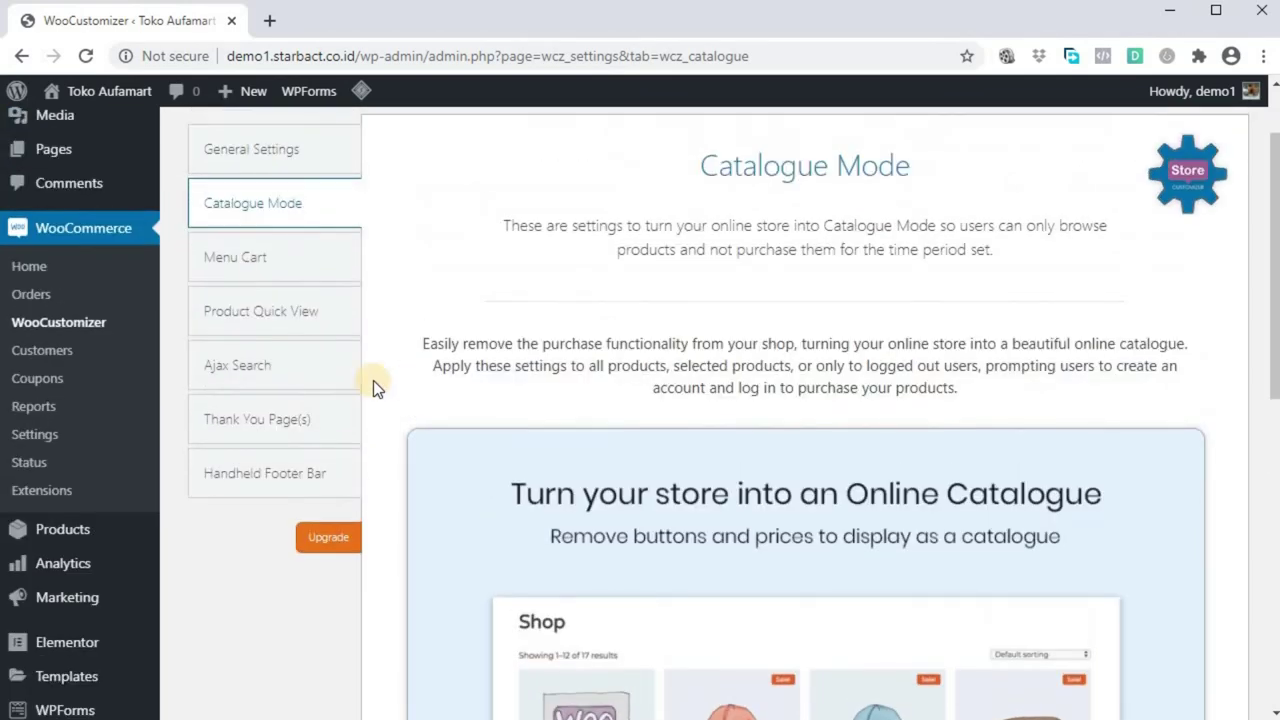
{"action": "left_click", "coordinate": [265, 262]}
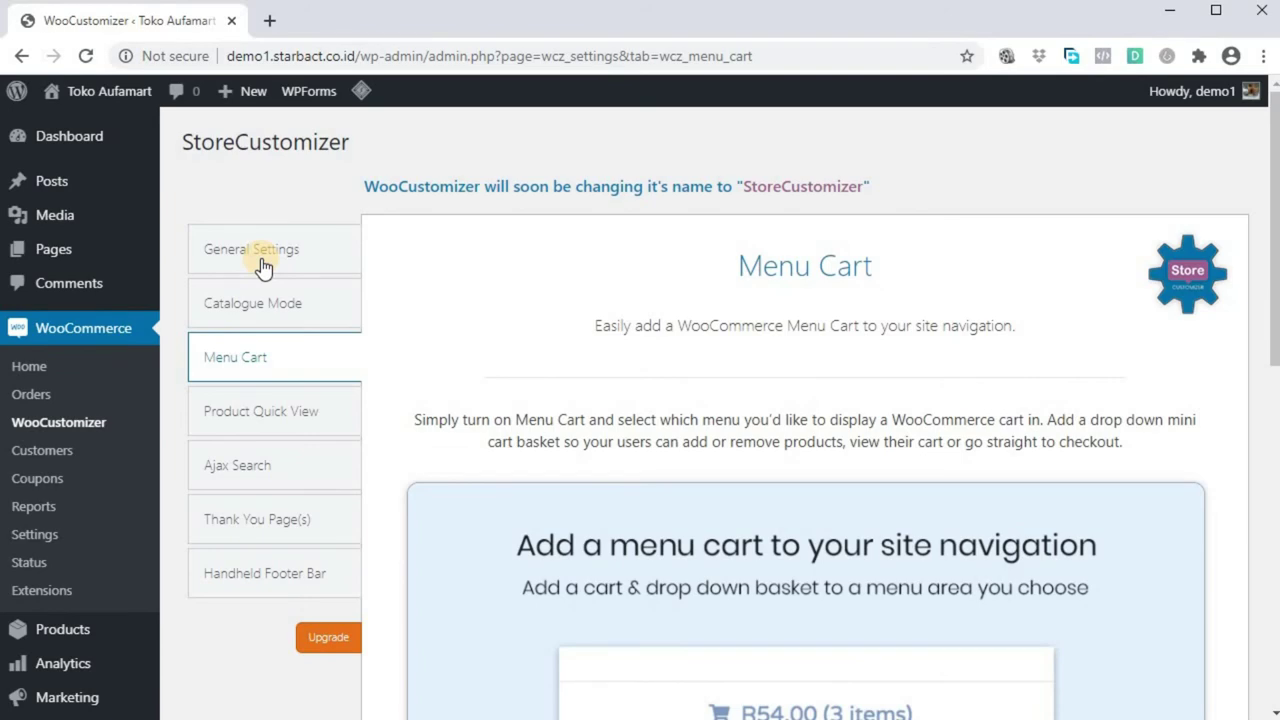
{"action": "scroll", "coordinate": [612, 360], "scroll_direction": "down", "scroll_amount": 3}
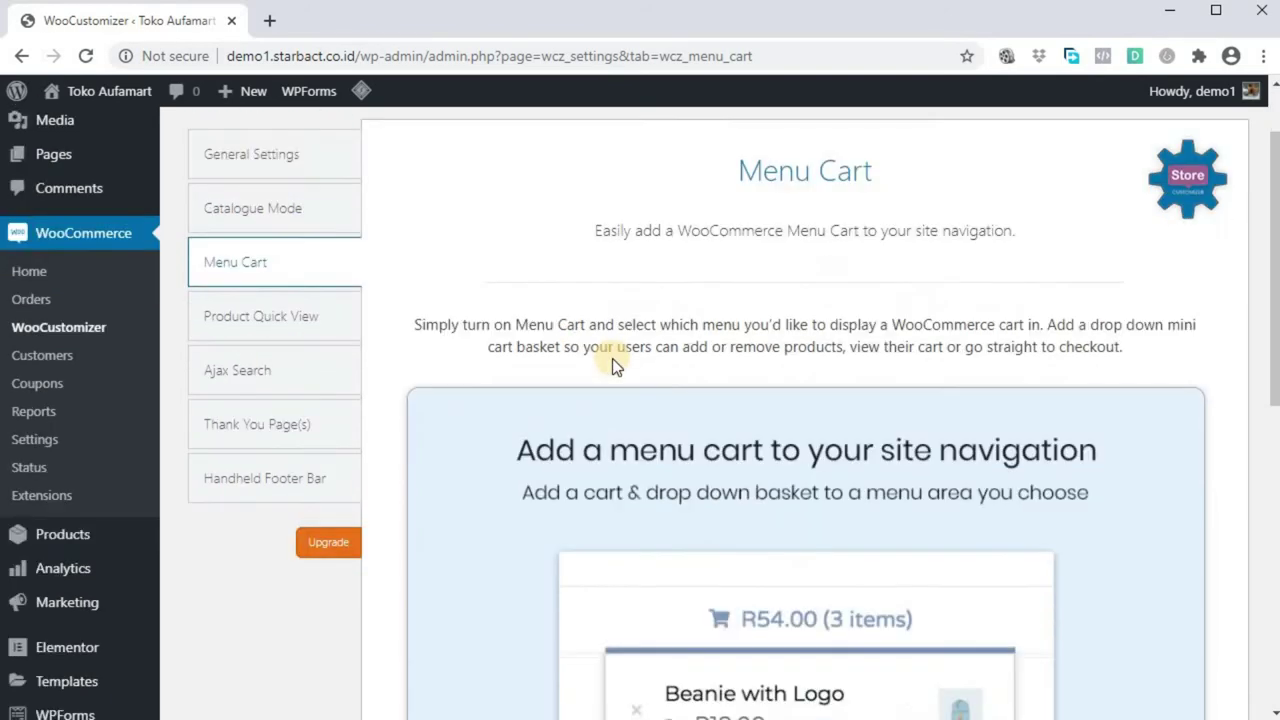
{"action": "scroll", "coordinate": [612, 365], "scroll_direction": "down", "scroll_amount": 1}
{"action": "scroll", "coordinate": [612, 358], "scroll_direction": "up", "scroll_amount": 2}
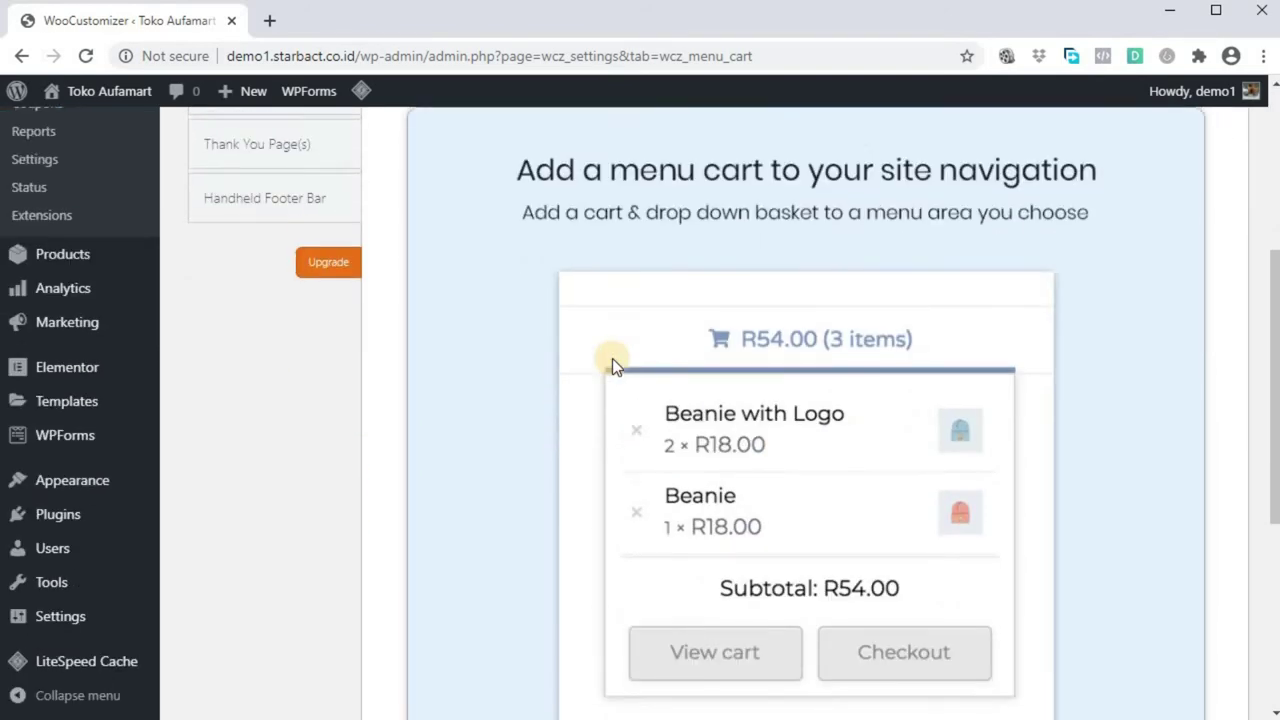
{"action": "scroll", "coordinate": [612, 358], "scroll_direction": "up", "scroll_amount": 2}
{"action": "scroll", "coordinate": [612, 358], "scroll_direction": "up", "scroll_amount": 1}
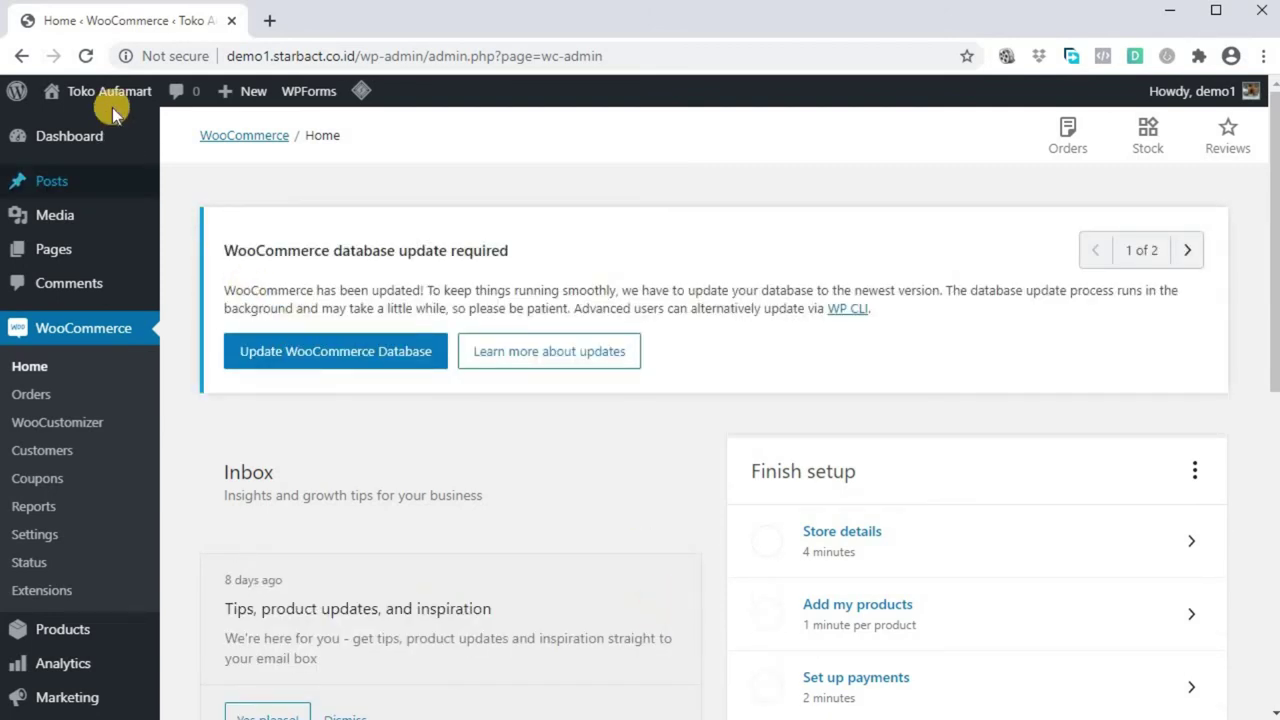
- Open the Toko Aufamart site in a new browser tab and look over its home page
{"action": "mouse_move", "coordinate": [95, 91]}
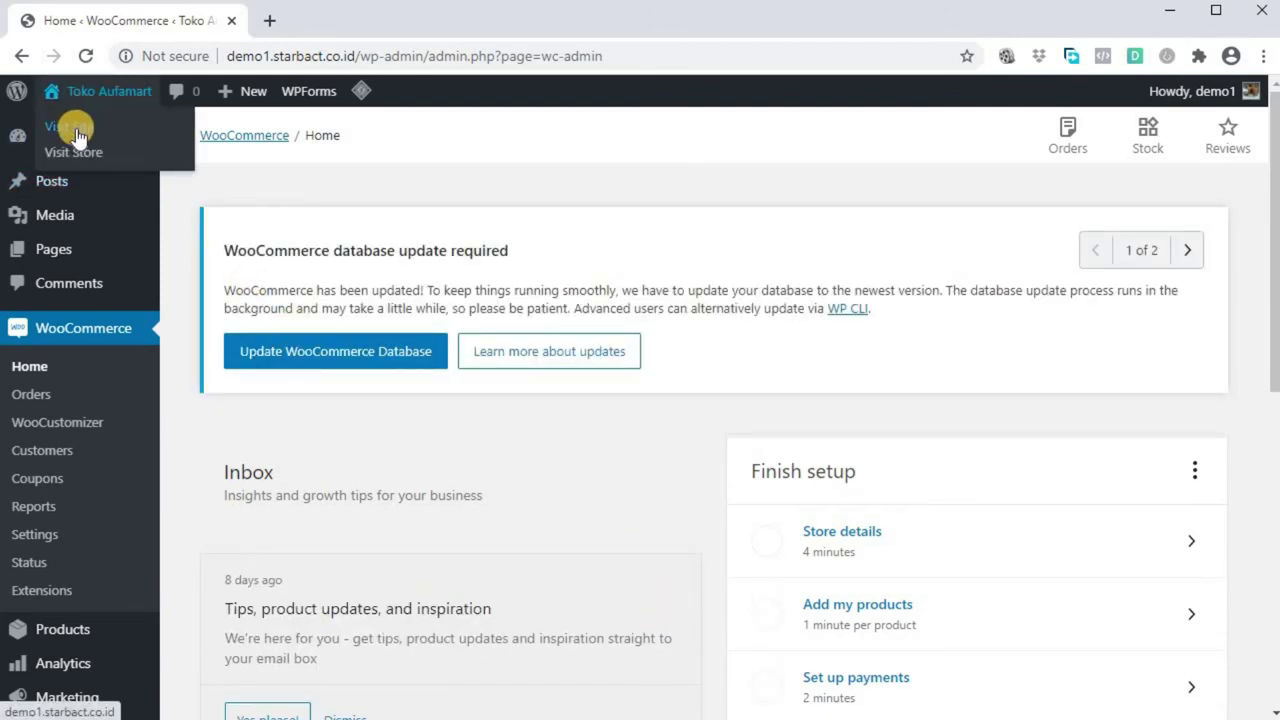
{"action": "right_click", "coordinate": [77, 133]}
{"action": "left_click", "coordinate": [89, 140]}
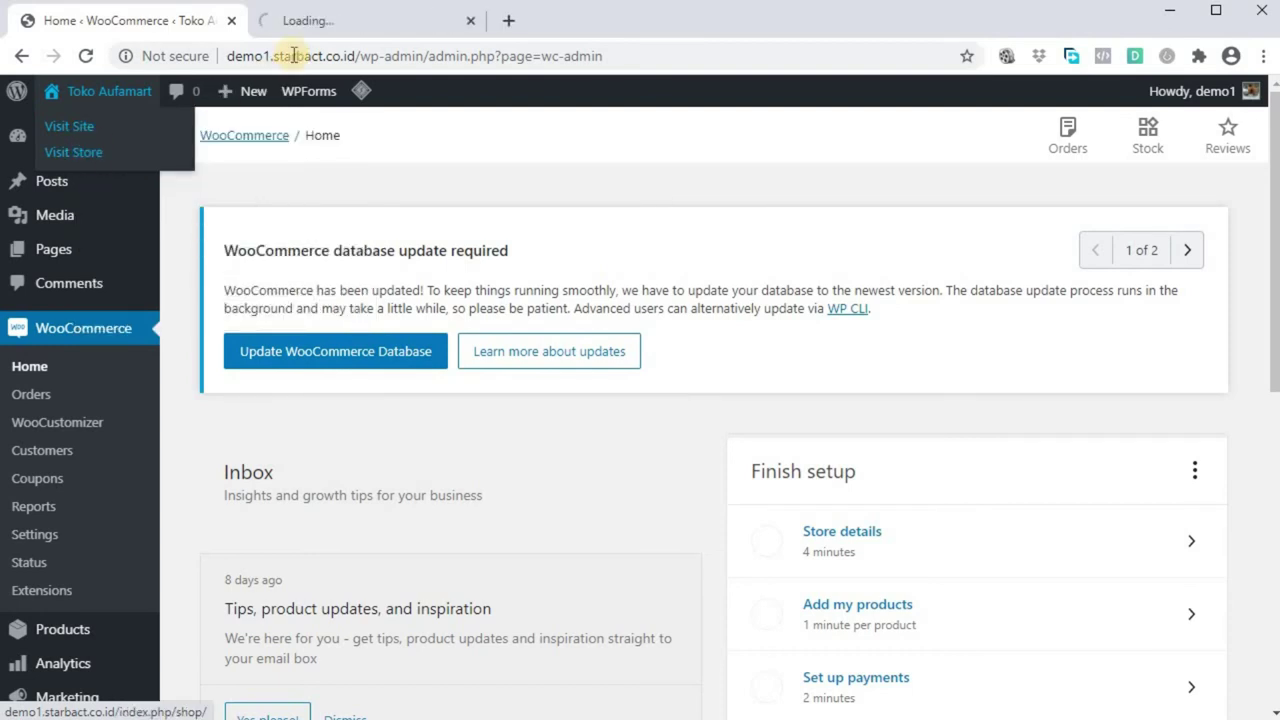
{"action": "left_click", "coordinate": [330, 22]}
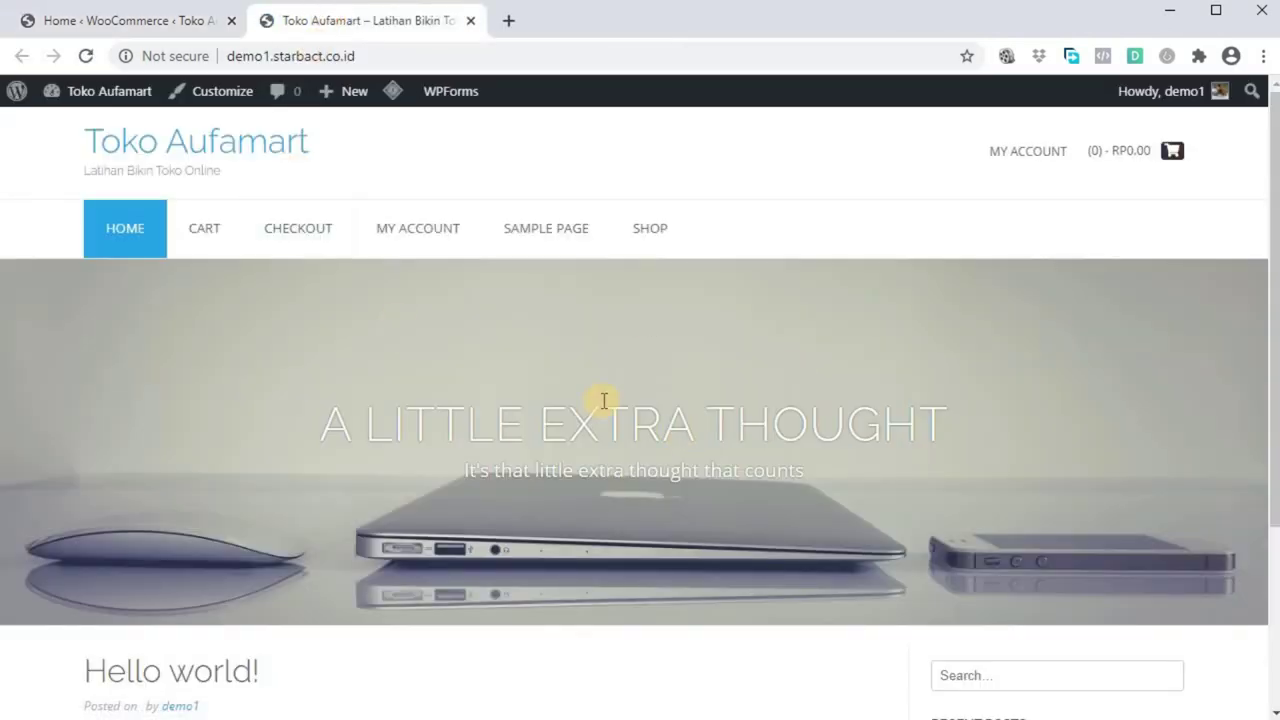
{"action": "scroll", "coordinate": [602, 401], "scroll_direction": "down", "scroll_amount": 3}
{"action": "scroll", "coordinate": [602, 401], "scroll_direction": "up", "scroll_amount": 3}
- Check the shop's Cart, Checkout and My Account pages, and return to the WooCommerce home in the admin area
{"action": "left_click", "coordinate": [218, 230]}
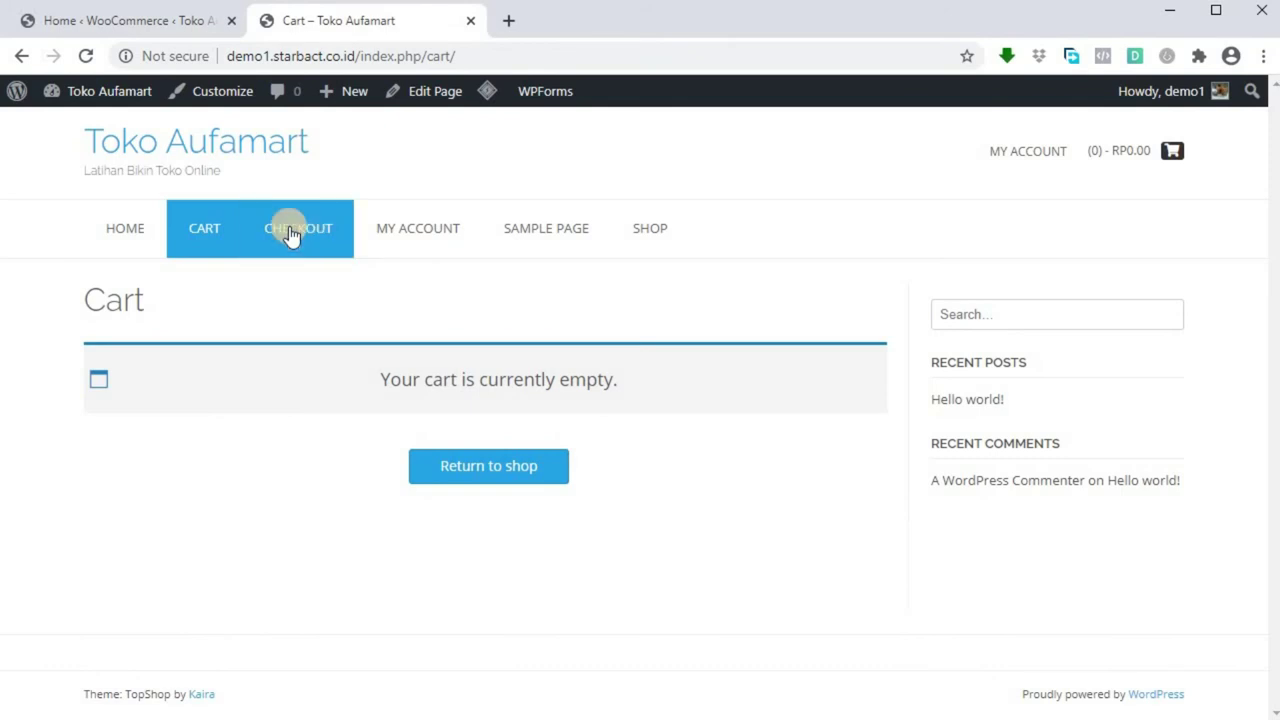
{"action": "left_click", "coordinate": [290, 232]}
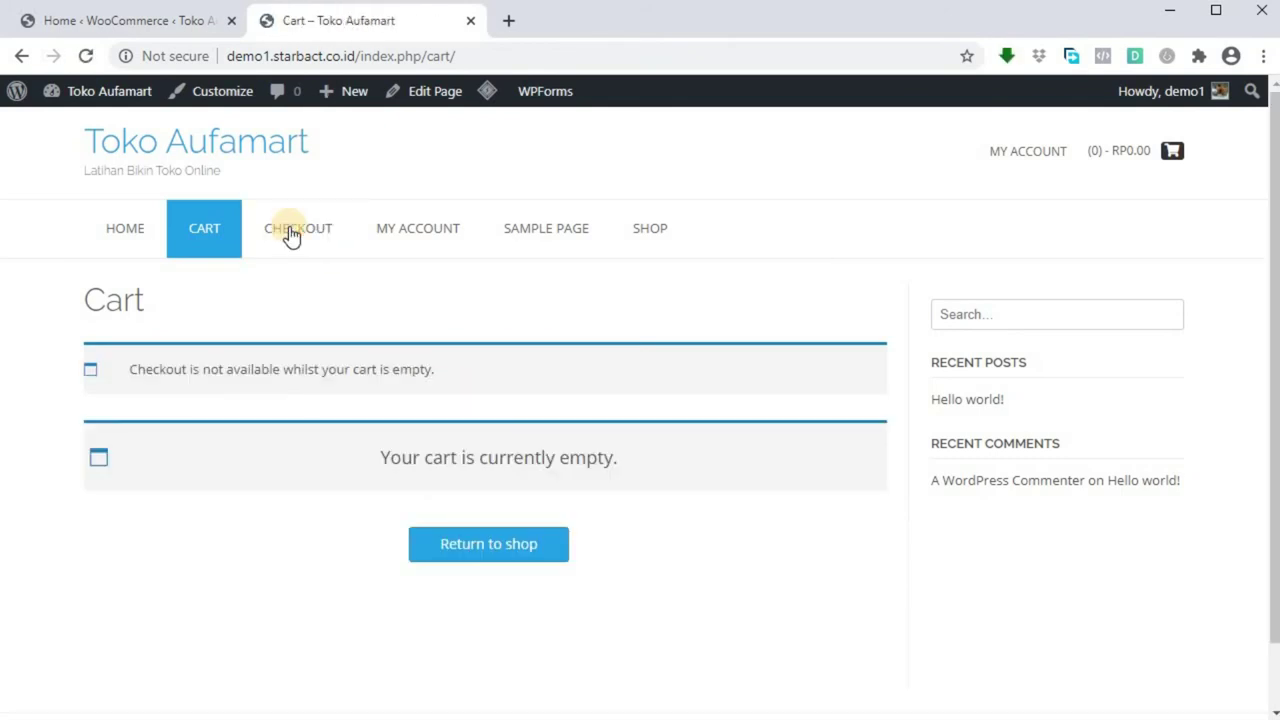
{"action": "left_click", "coordinate": [423, 237]}
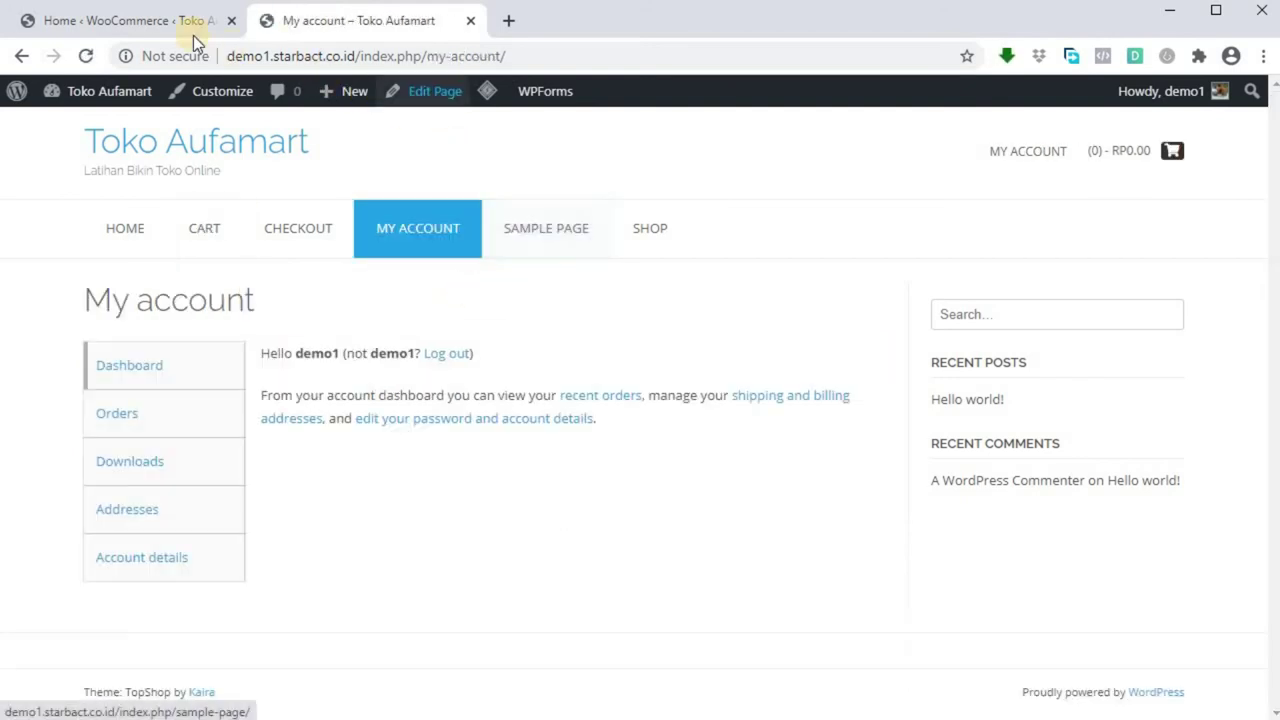
{"action": "left_click", "coordinate": [148, 24]}
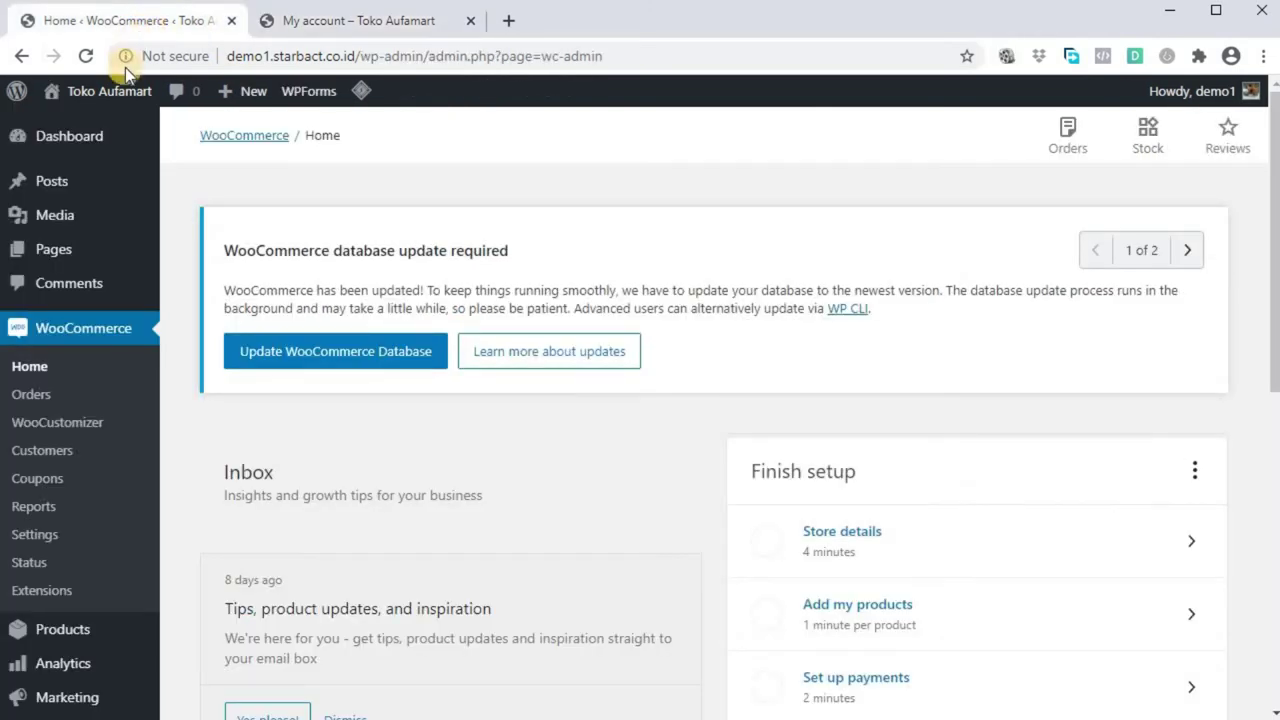
- Open the store's Shop page in a new browser tab, look it over, and return to the WooCommerce home in the admin area
{"action": "mouse_move", "coordinate": [110, 91]}
{"action": "right_click", "coordinate": [100, 158]}
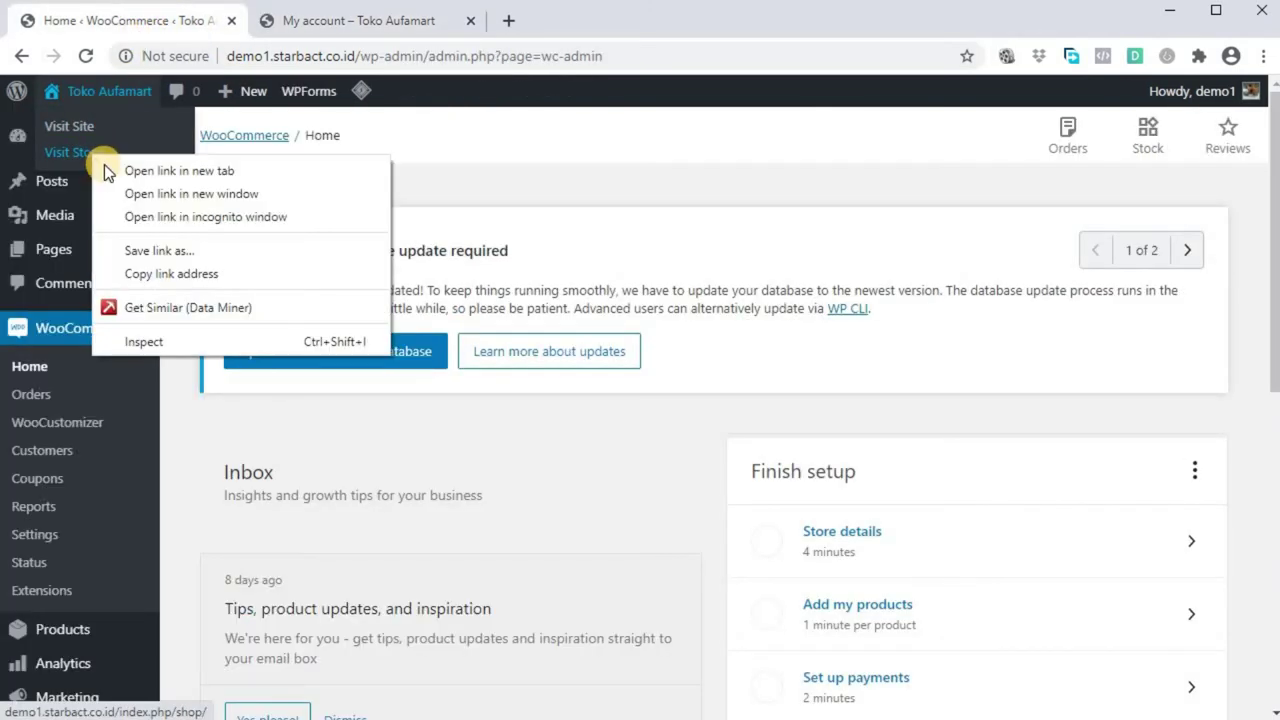
{"action": "left_click", "coordinate": [104, 166]}
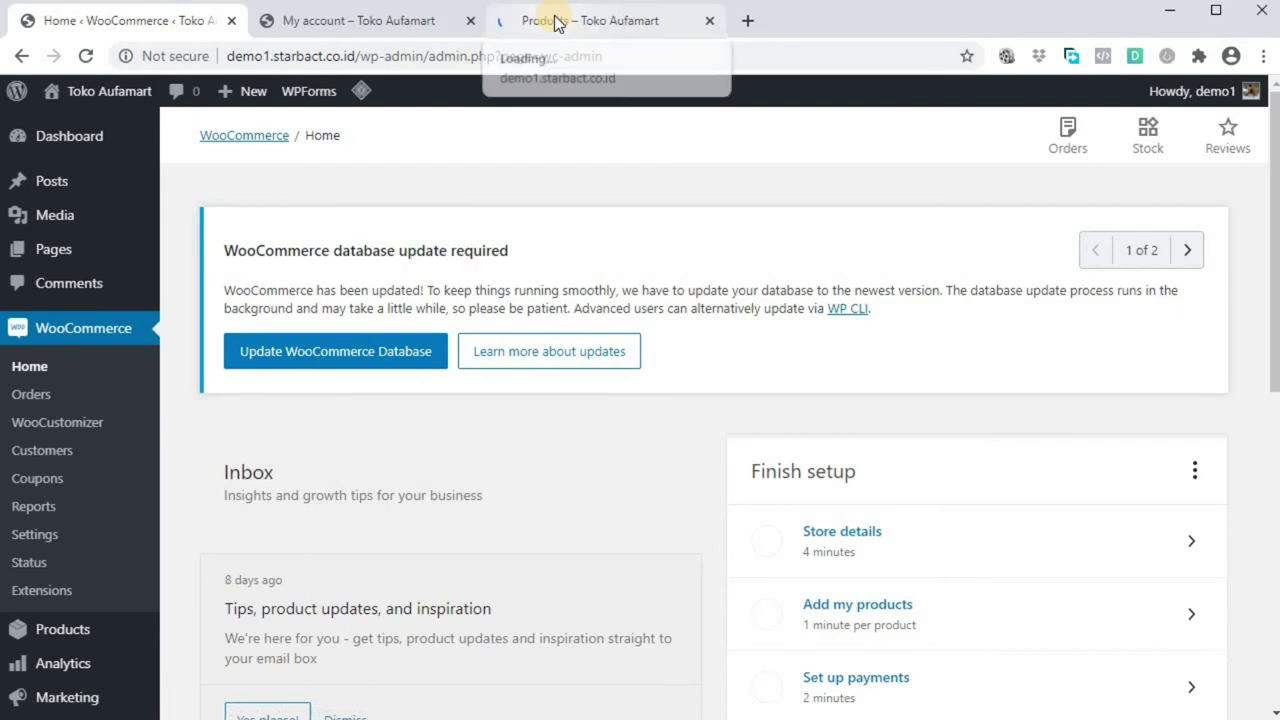
{"action": "left_click", "coordinate": [555, 21]}
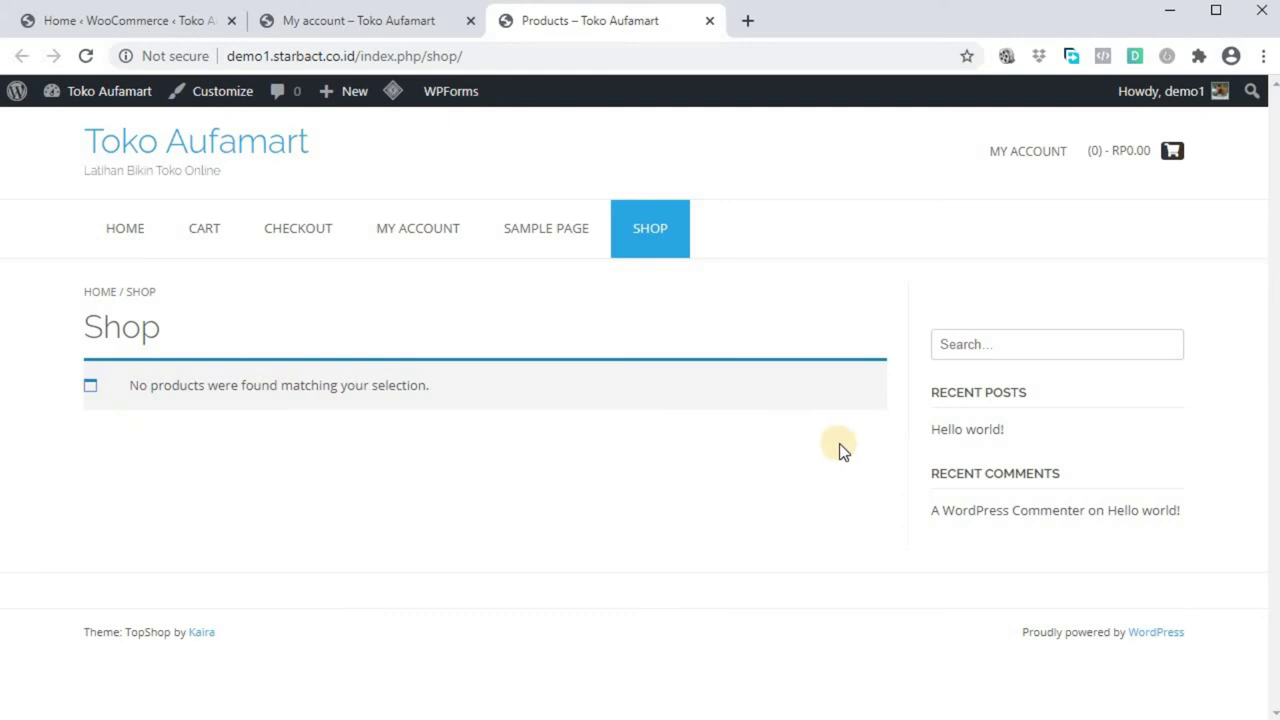
{"action": "left_click", "coordinate": [63, 22]}
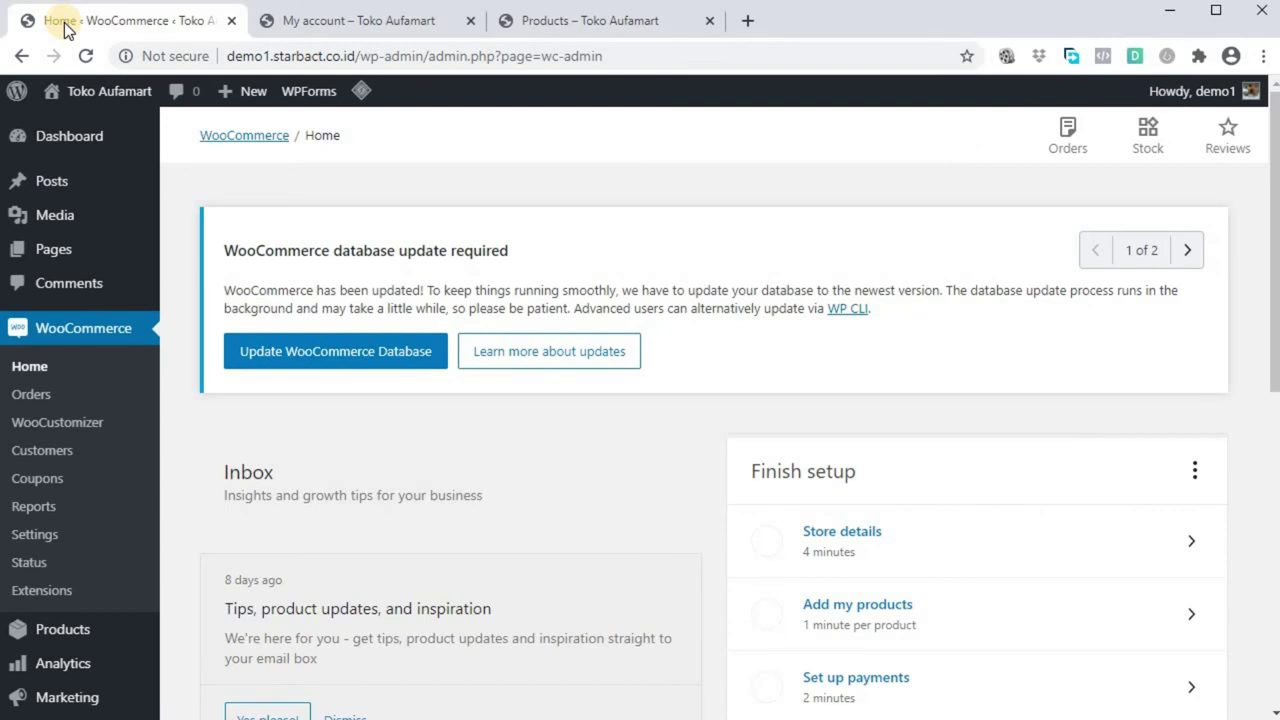
- Move the Sample Page and the Privacy Policy draft to the trash from the list of site pages
{"action": "mouse_move", "coordinate": [63, 266]}
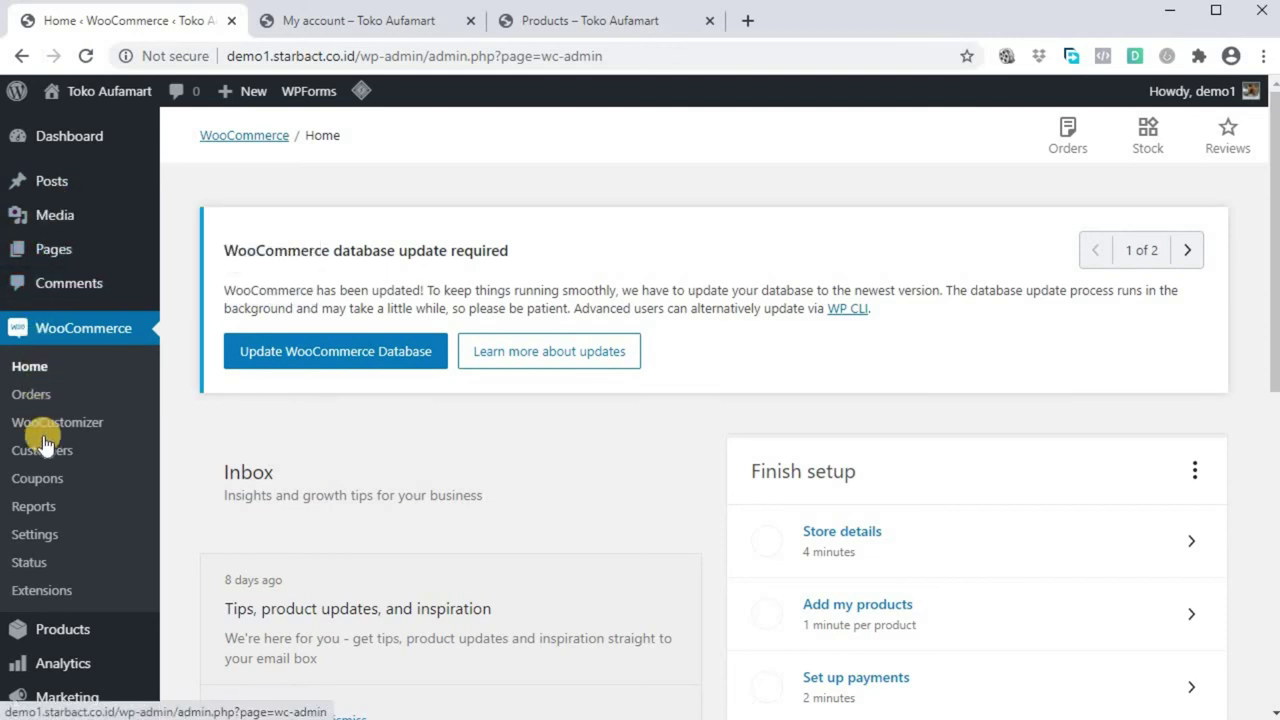
{"action": "mouse_move", "coordinate": [55, 640]}
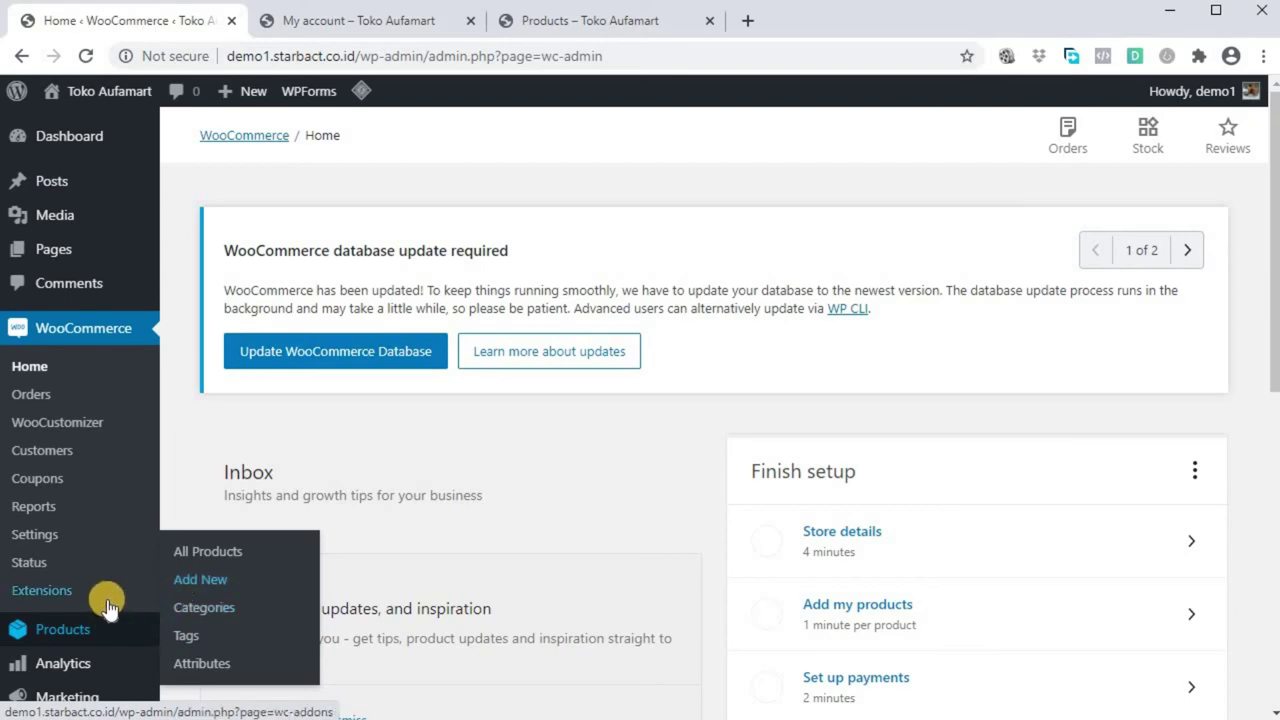
{"action": "scroll", "coordinate": [94, 600], "scroll_direction": "down", "scroll_amount": 3}
{"action": "mouse_move", "coordinate": [103, 608]}
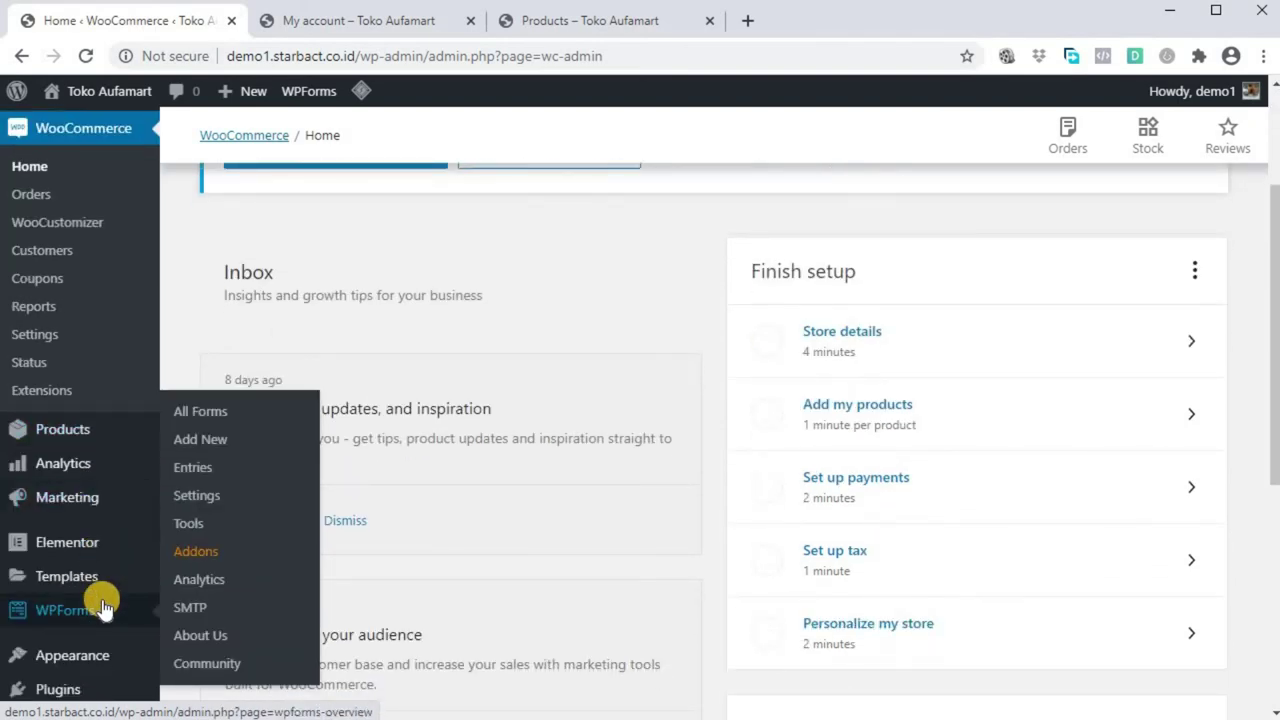
{"action": "mouse_move", "coordinate": [97, 632]}
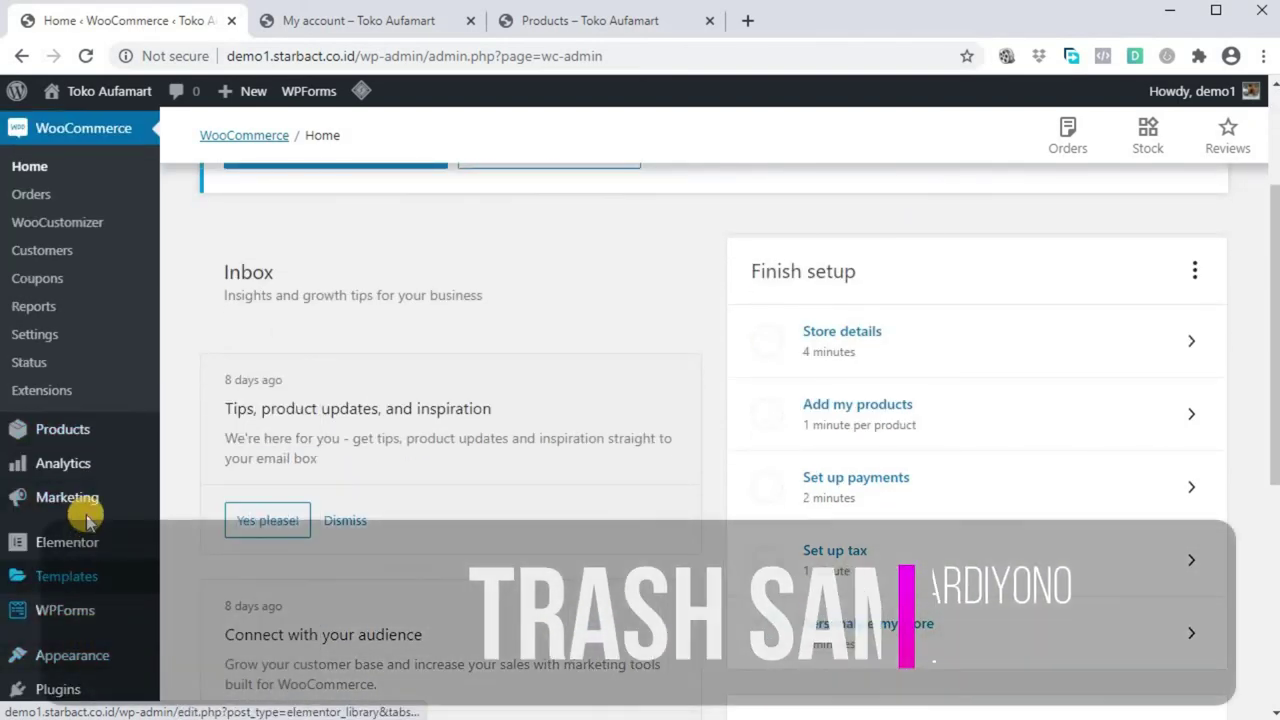
{"action": "scroll", "coordinate": [86, 491], "scroll_direction": "up", "scroll_amount": 4}
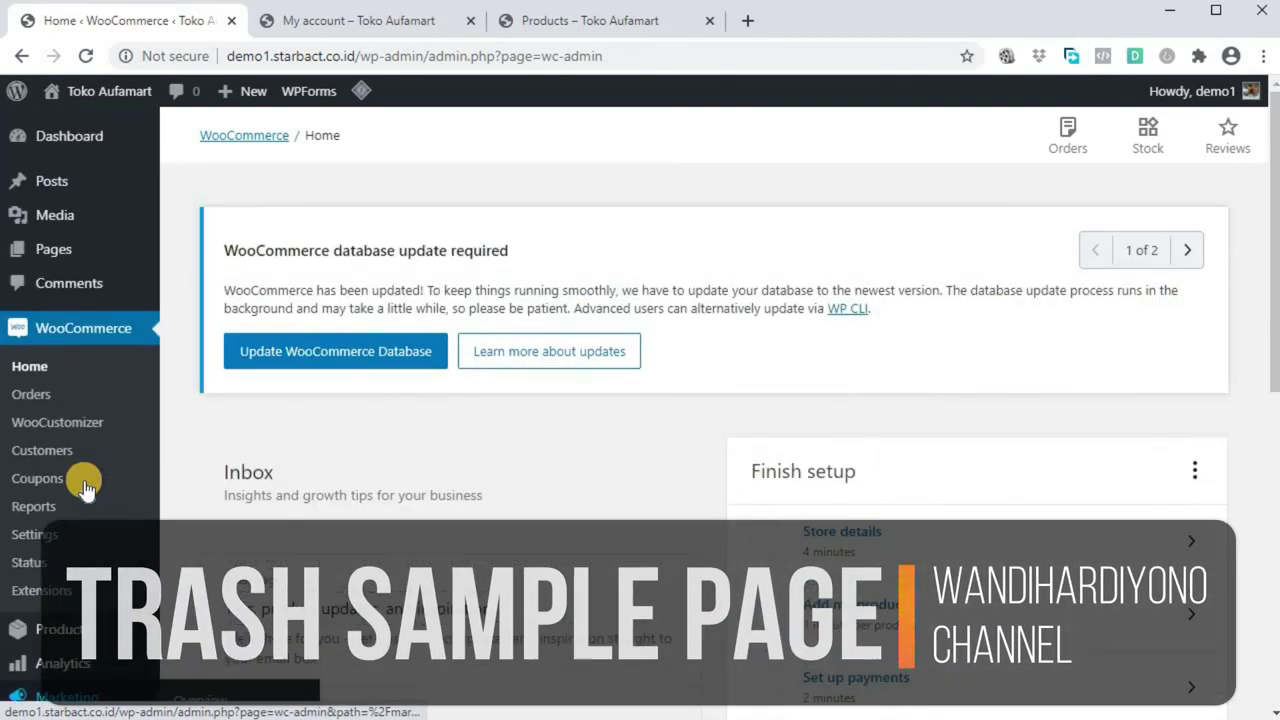
{"action": "left_click", "coordinate": [42, 254]}
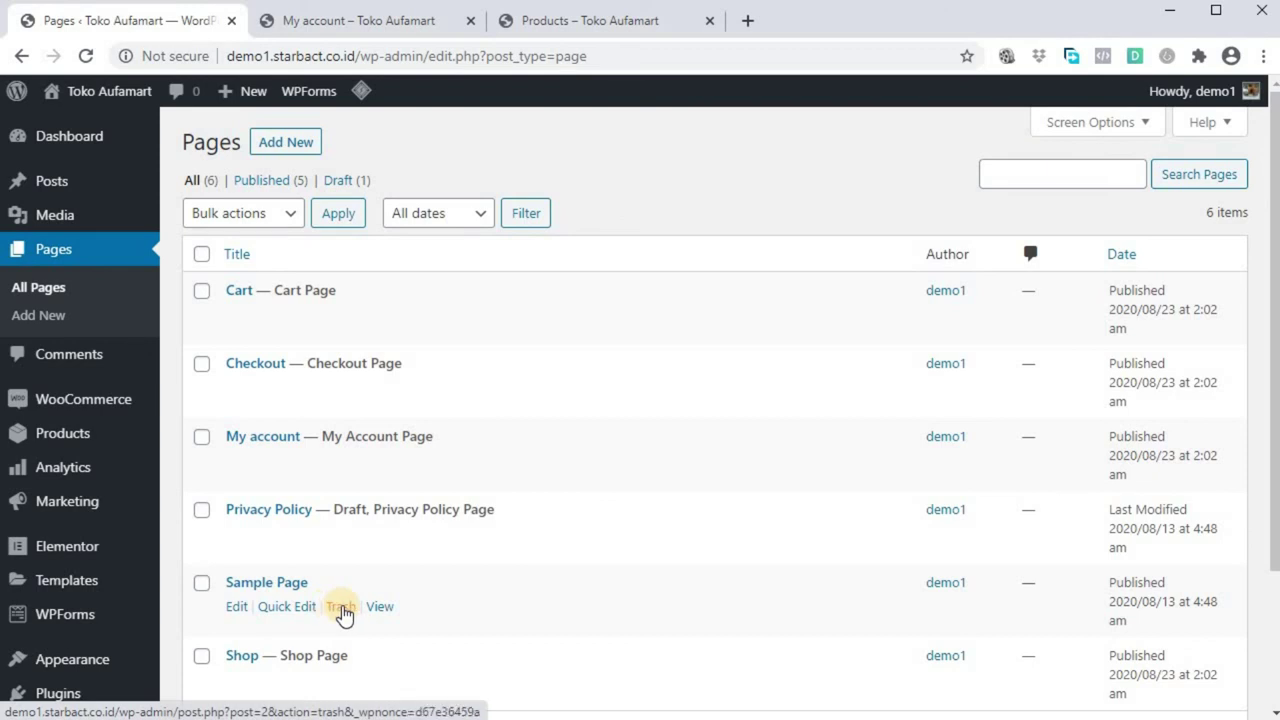
{"action": "left_click", "coordinate": [341, 607]}
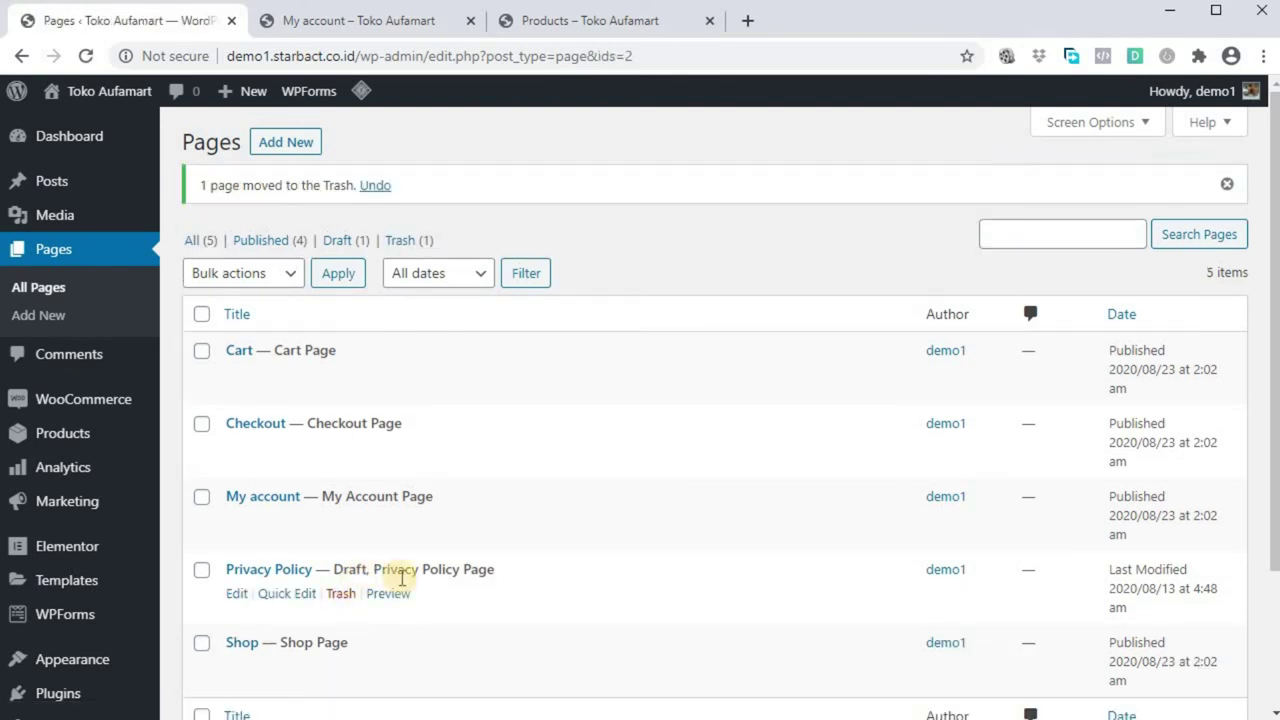
{"action": "left_click", "coordinate": [344, 594]}
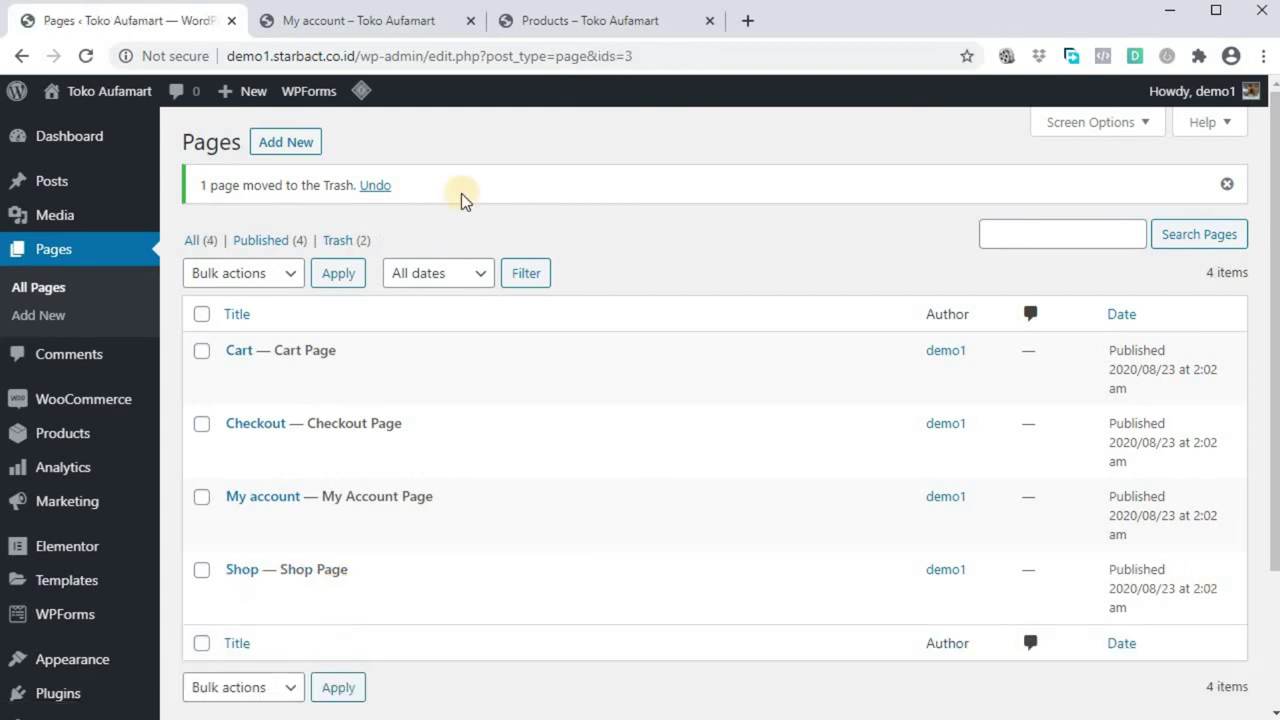
- Reload the open My account and Shop pages of the storefront to check their navigation menus
{"action": "left_click", "coordinate": [355, 20]}
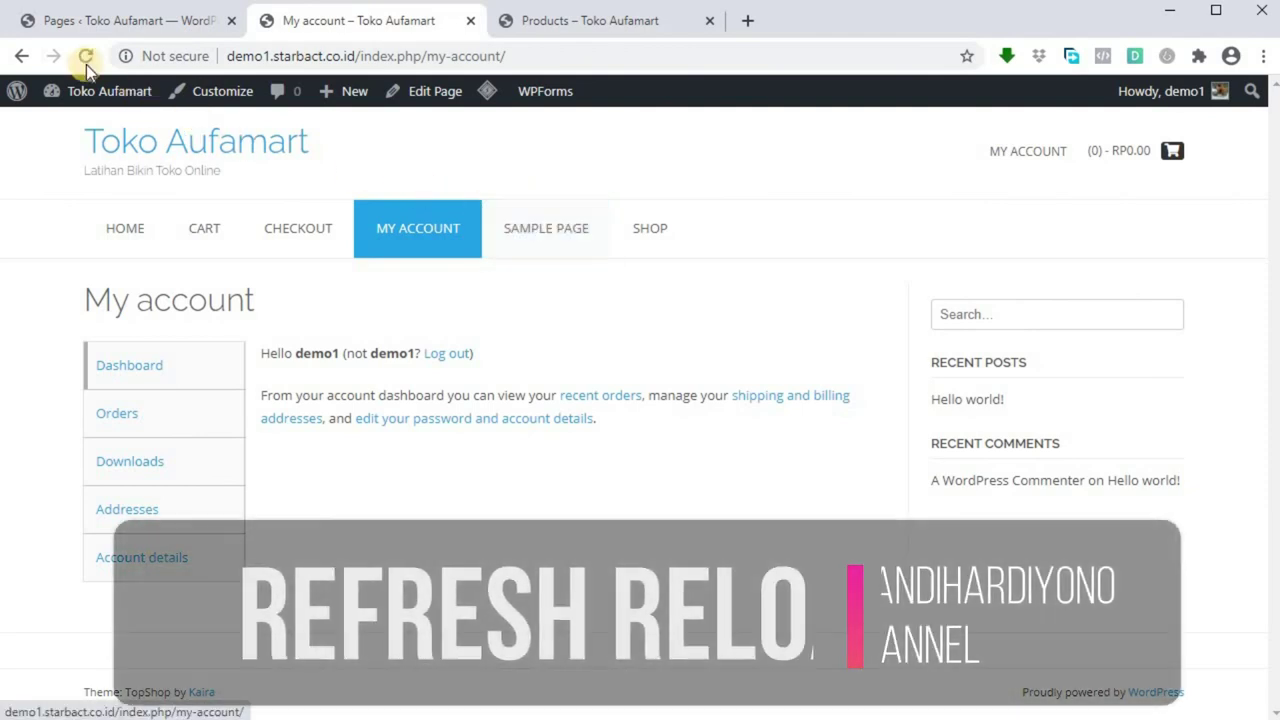
{"action": "left_click", "coordinate": [84, 56]}
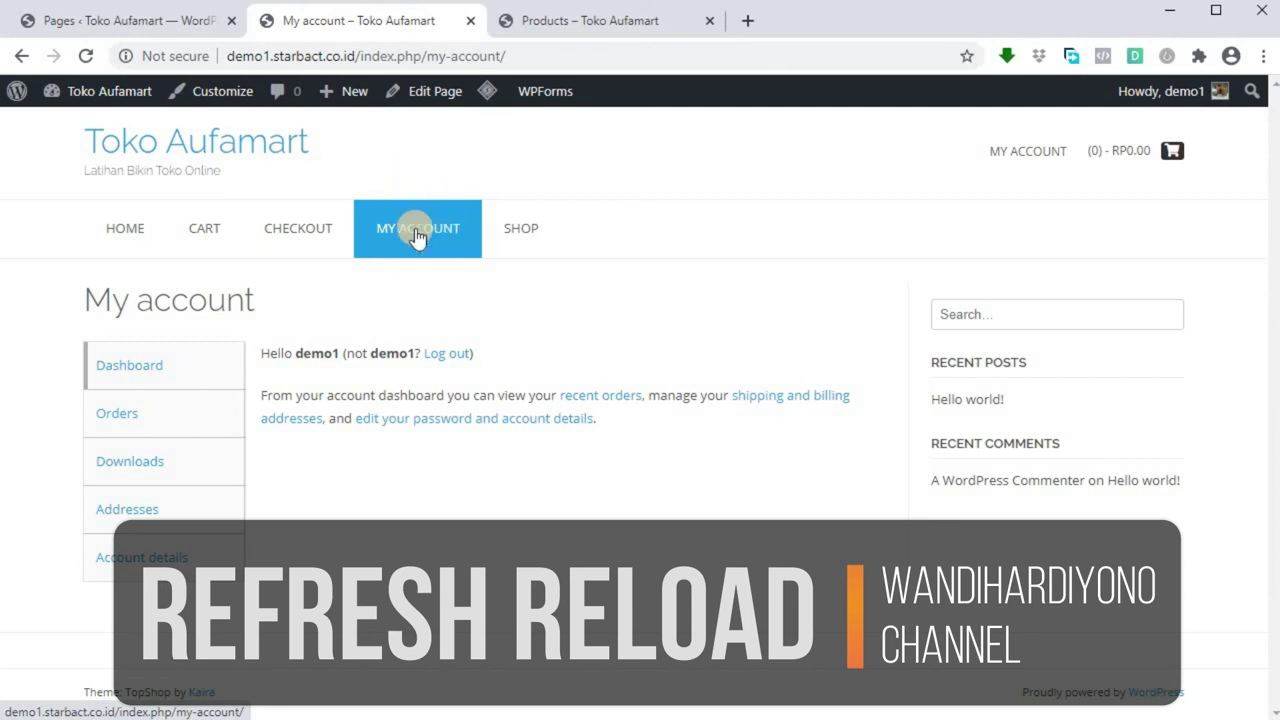
{"action": "left_click", "coordinate": [553, 22]}
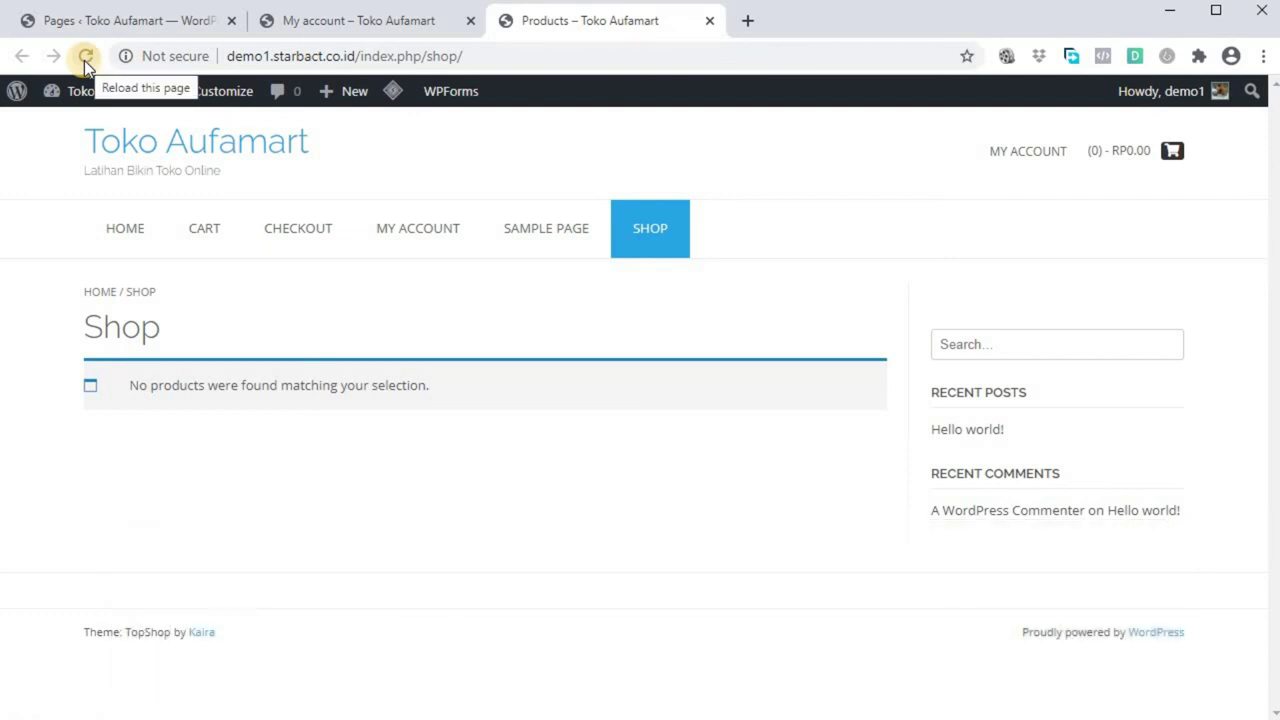
{"action": "left_click", "coordinate": [84, 60]}
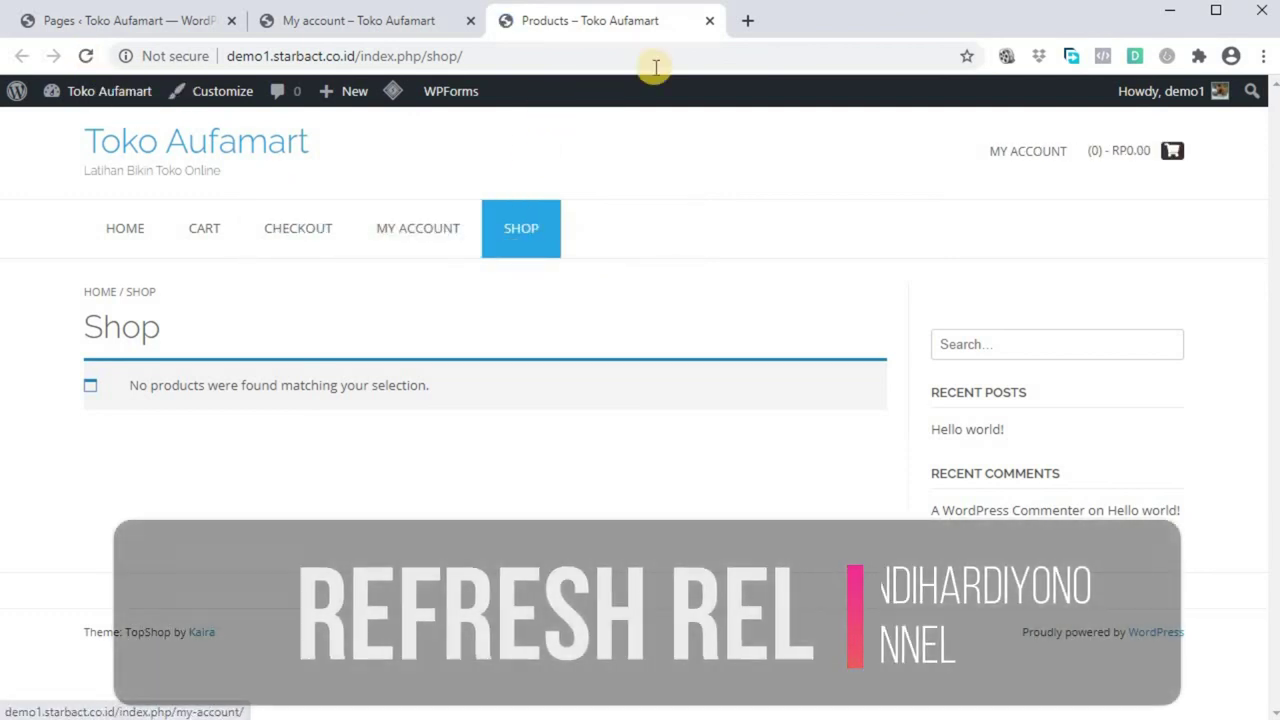
- Close the Shop page's browser tab and go to the storefront's home page from My account
{"action": "left_click", "coordinate": [708, 21]}
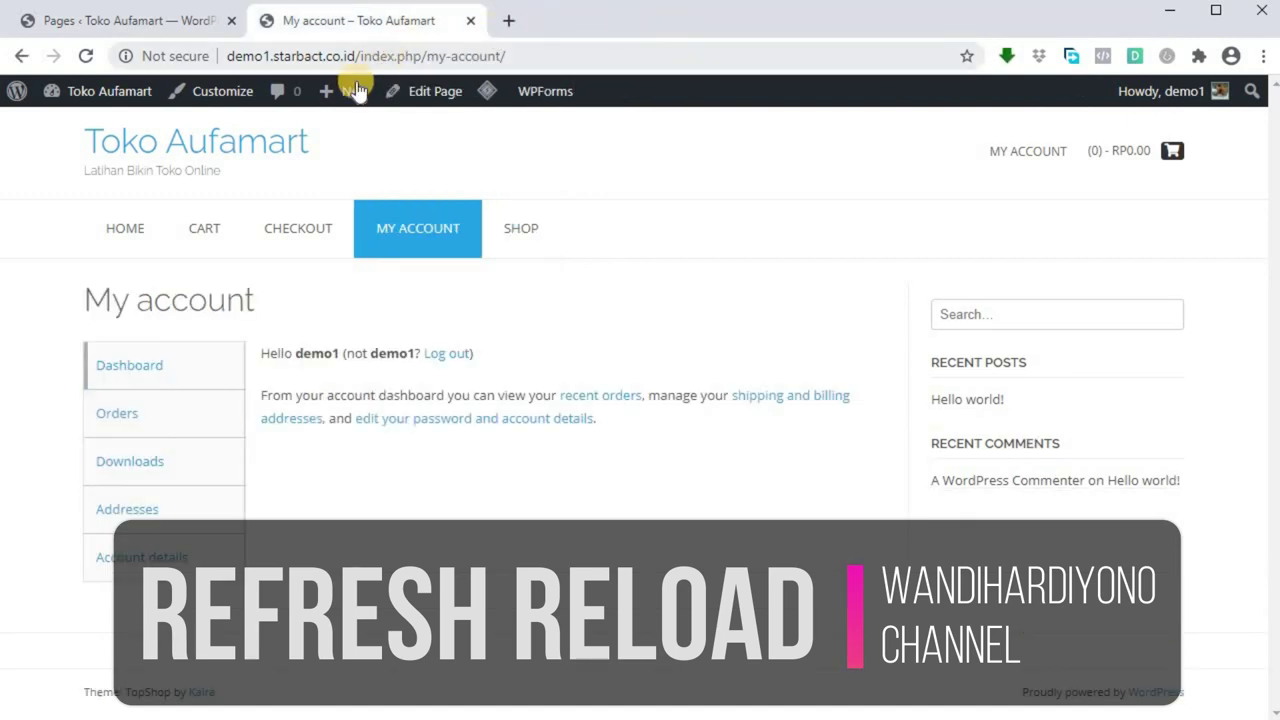
{"action": "left_click", "coordinate": [125, 229]}
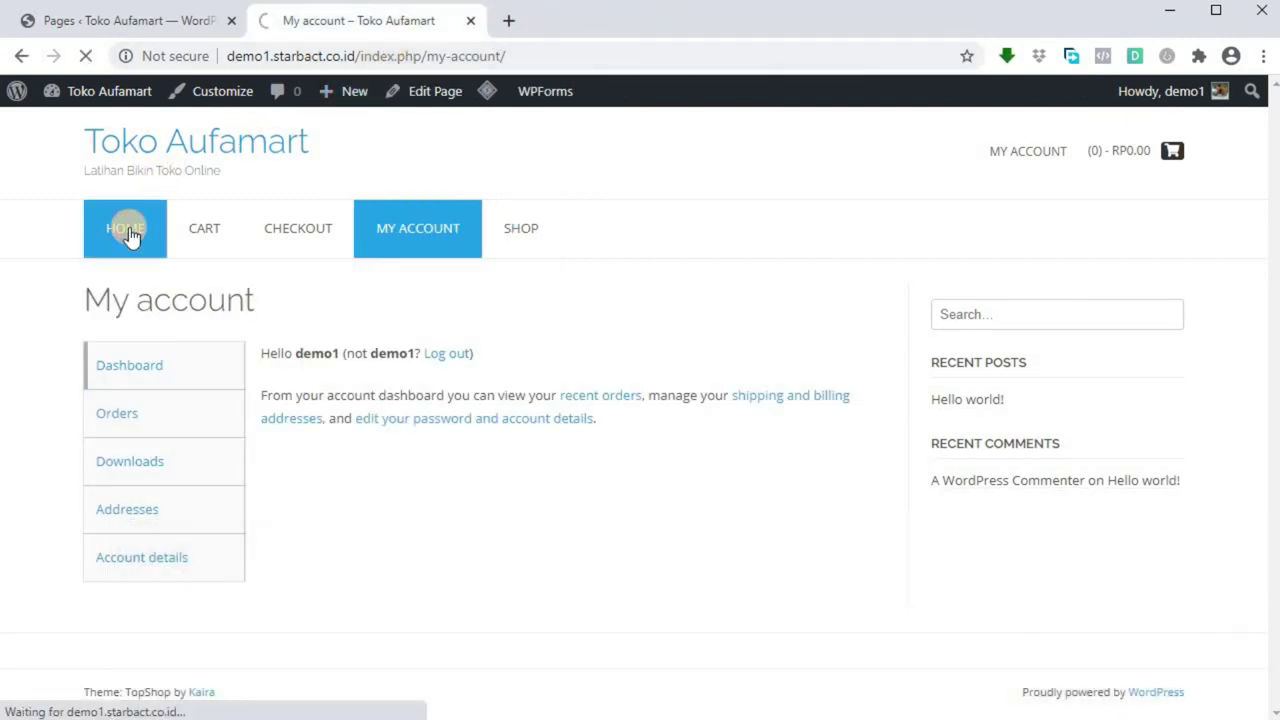